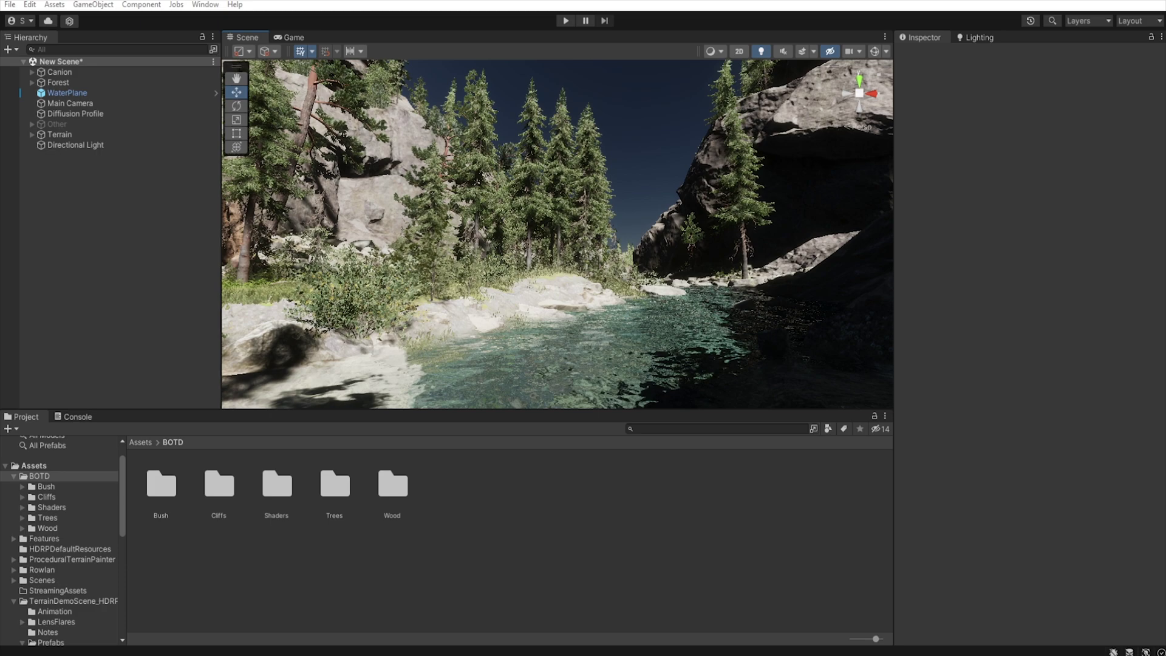
Step: Rotate the Scene view left, away from the river and toward the forest trees
right_click_drag(836, 383, 640, 285)
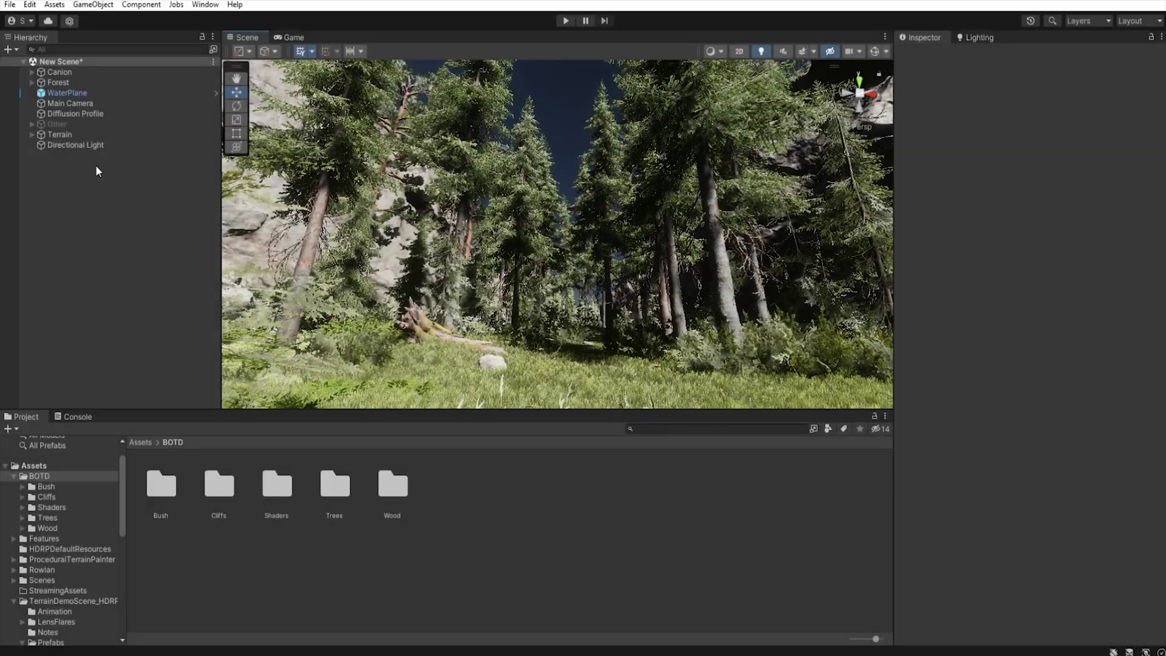
Step: Create a Global Volume in the scene and give it a new profile
right_click(96, 166)
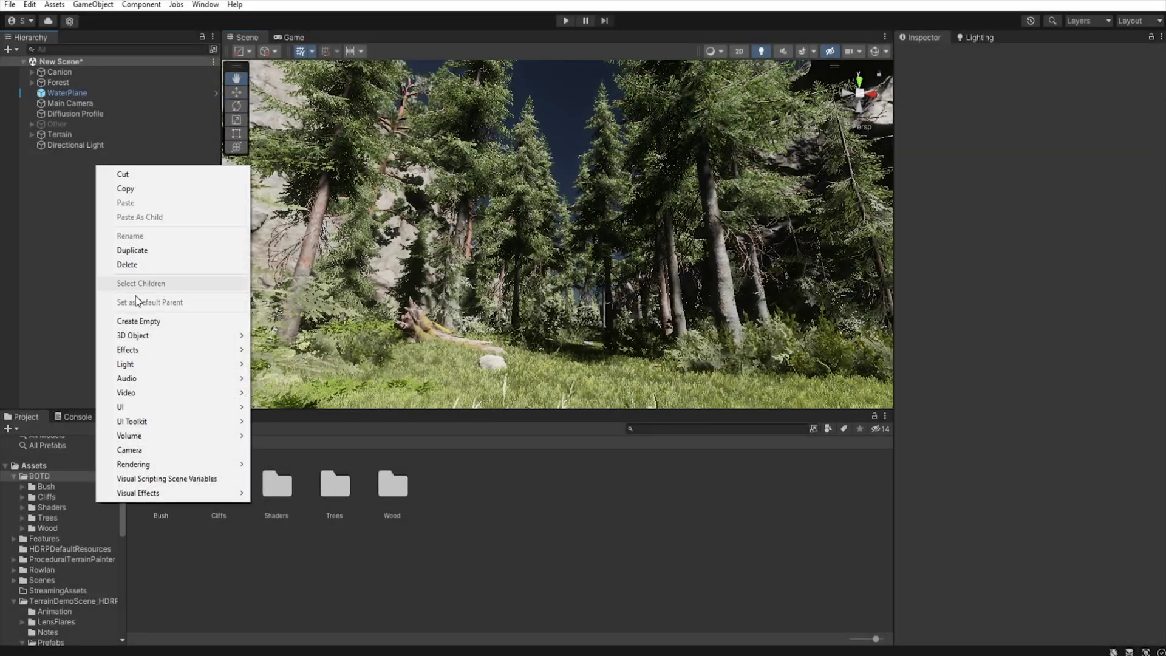
mouse_move(204, 441)
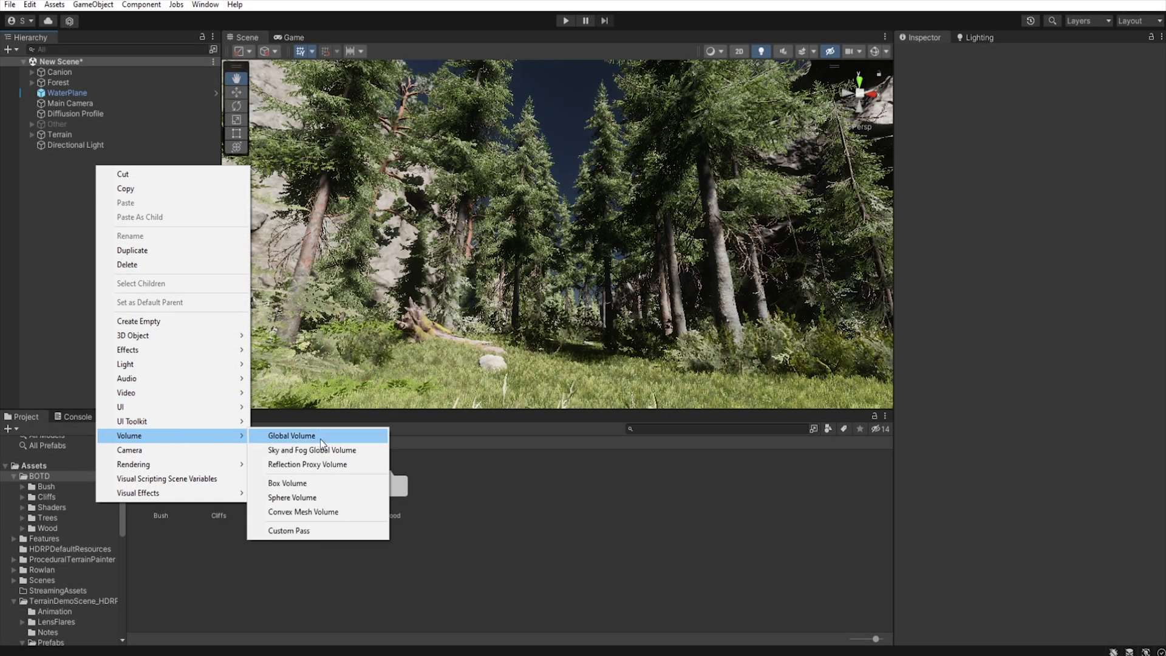
left_click(300, 436)
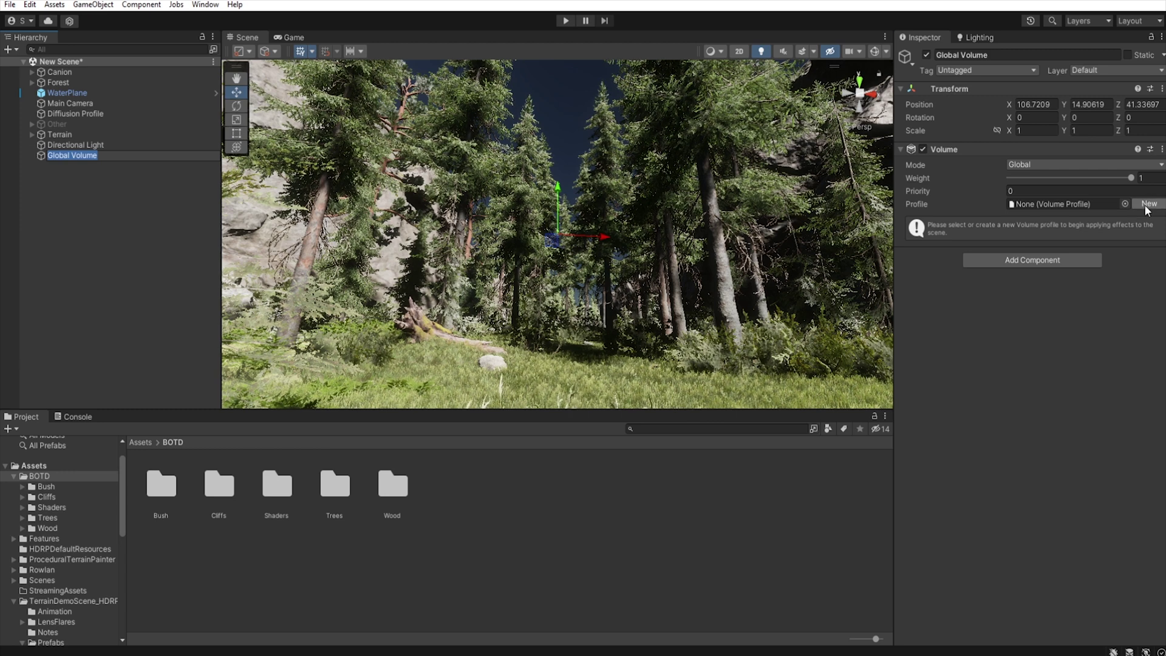
left_click(1147, 205)
Step: Add a Visual Environment override with all settings enabled and sky type Physically Based Sky
left_click(1053, 253)
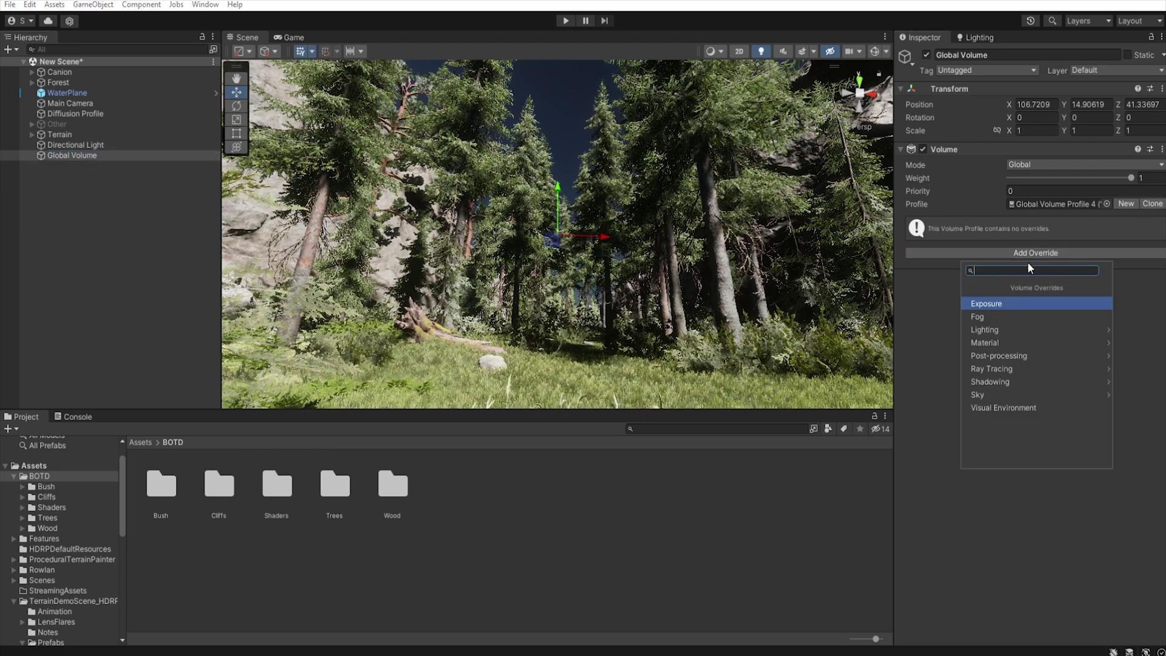
left_click(1026, 407)
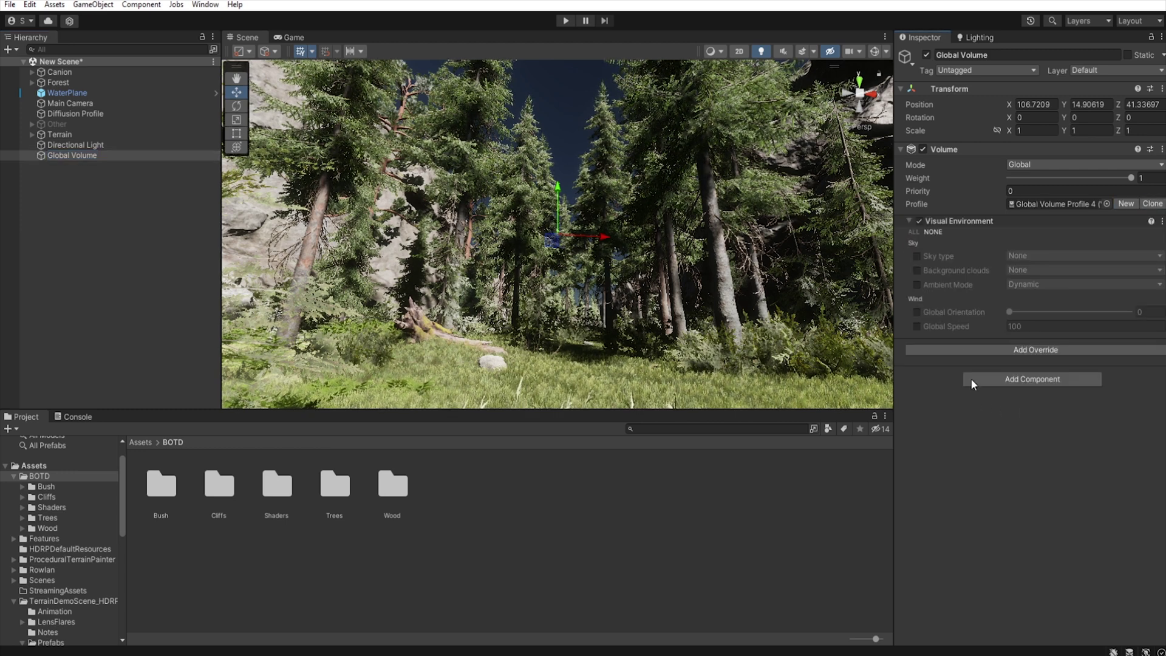
left_click(913, 231)
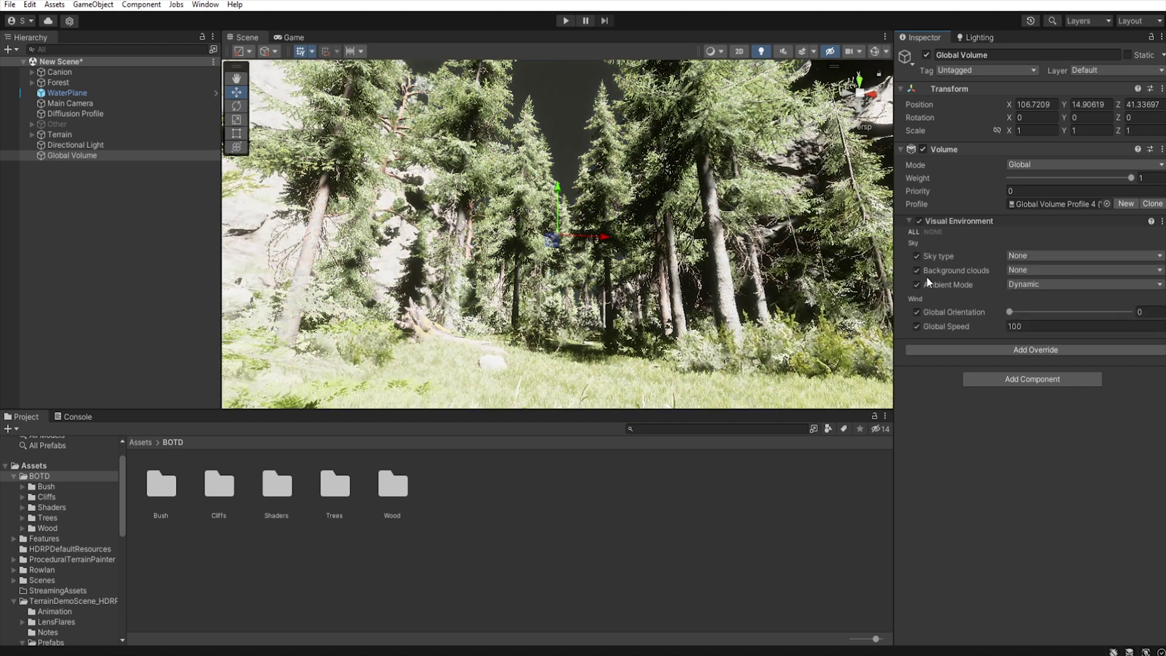
left_click(1015, 260)
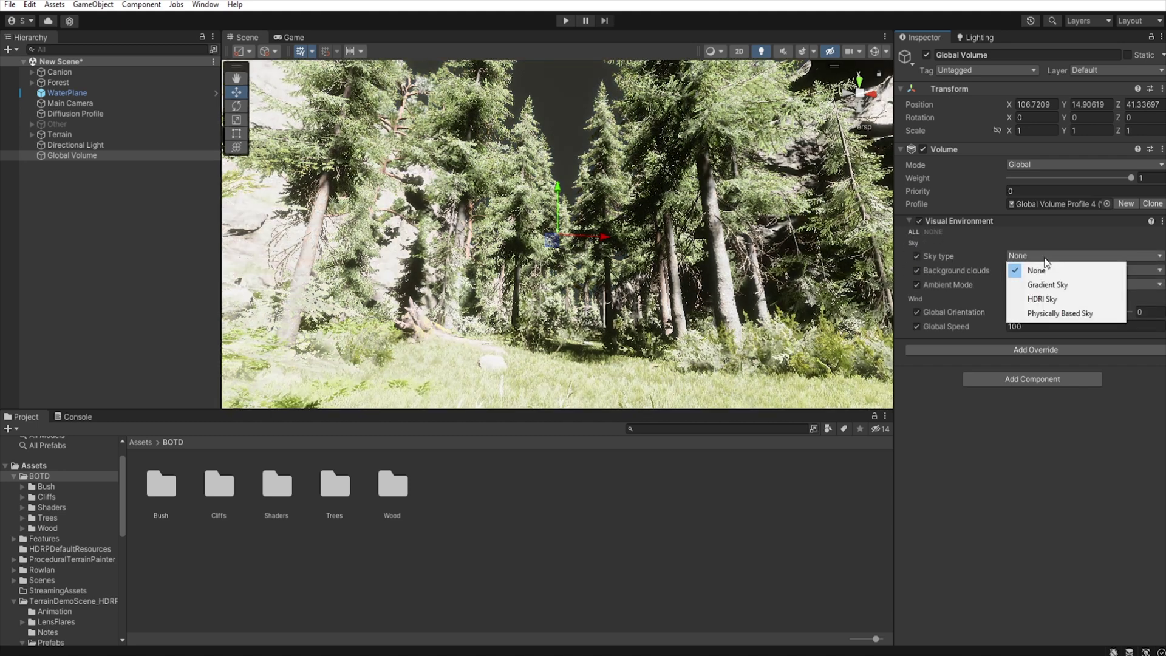
left_click(1064, 313)
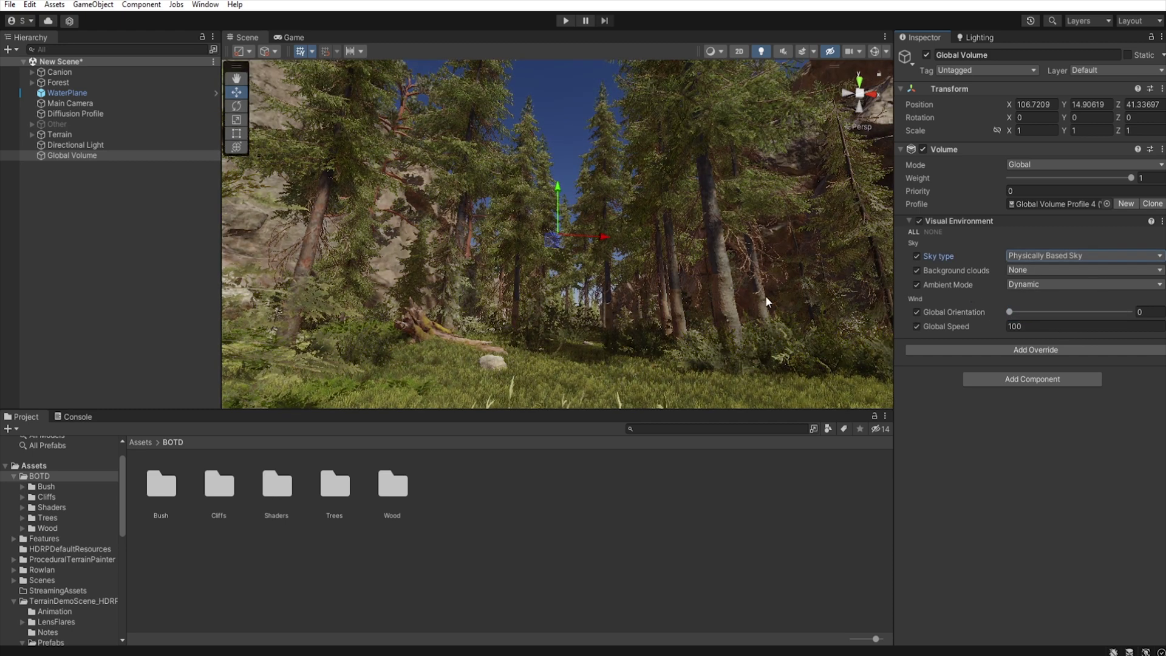
left_click_drag(771, 293, 741, 315, "alt")
Step: Add a Physically Based Sky override with Ground Tint enabled and set to grey
left_click(1049, 351)
left_click(1024, 492)
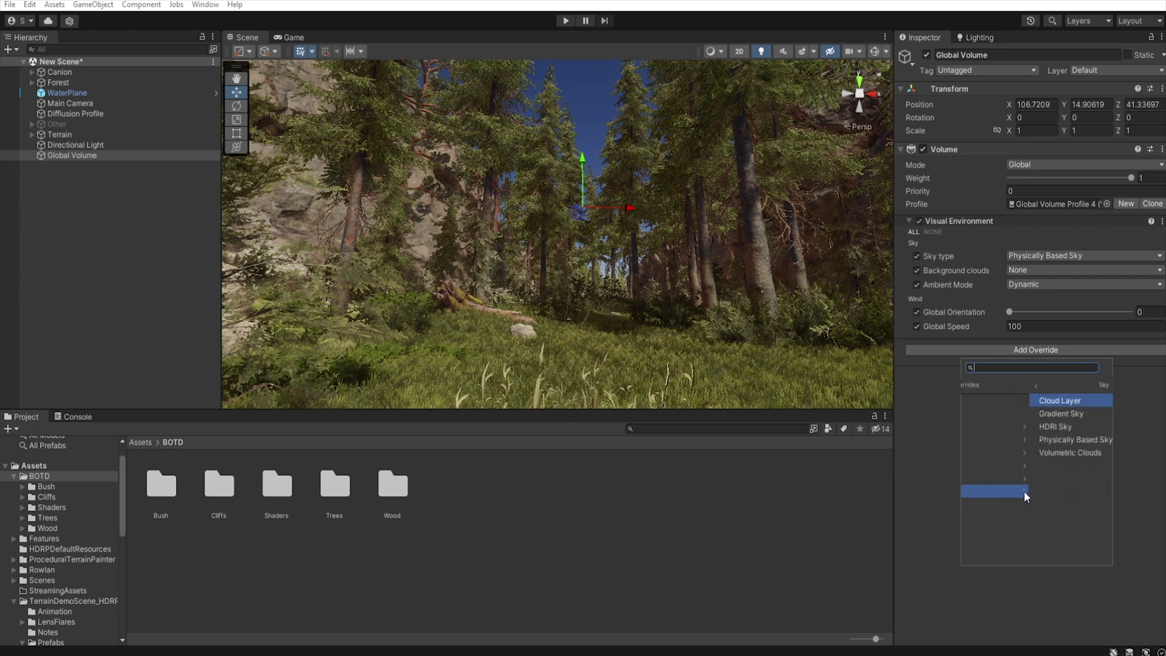
left_click(1031, 440)
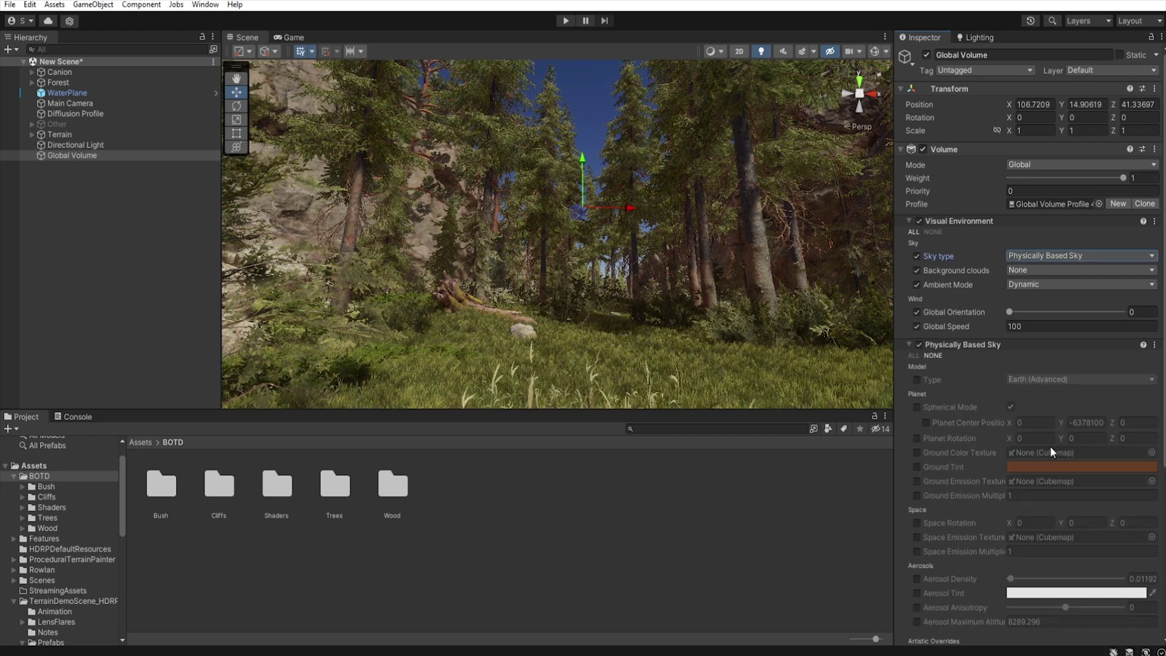
left_click(917, 467)
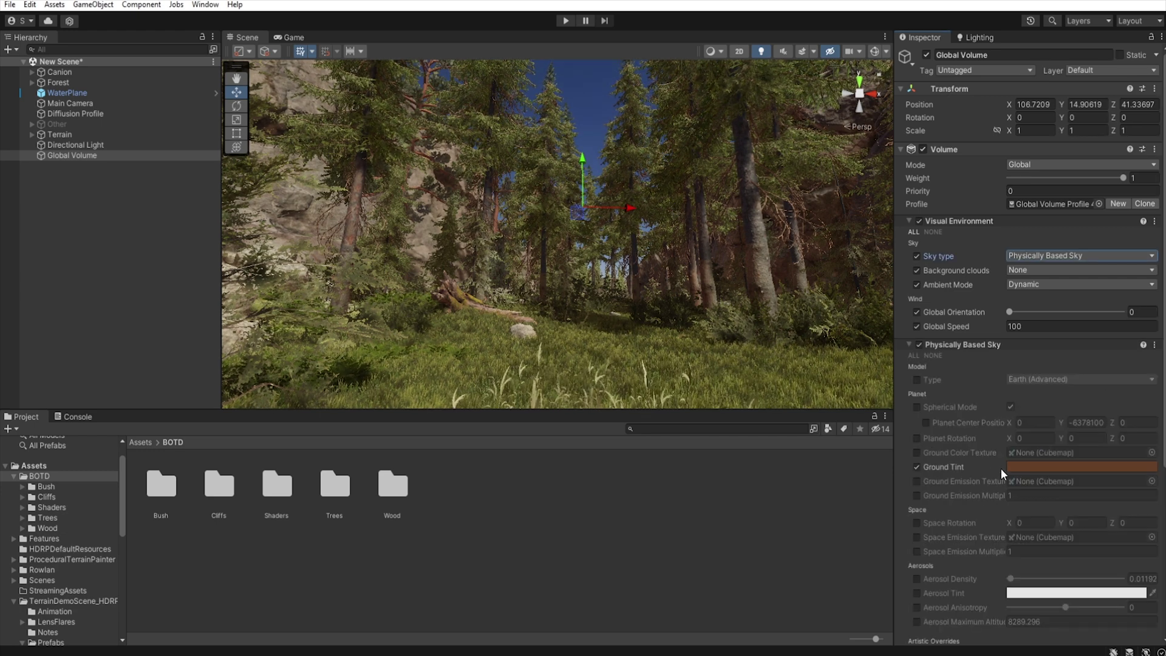
left_click(1053, 467)
left_click_drag(1109, 443, 1054, 454)
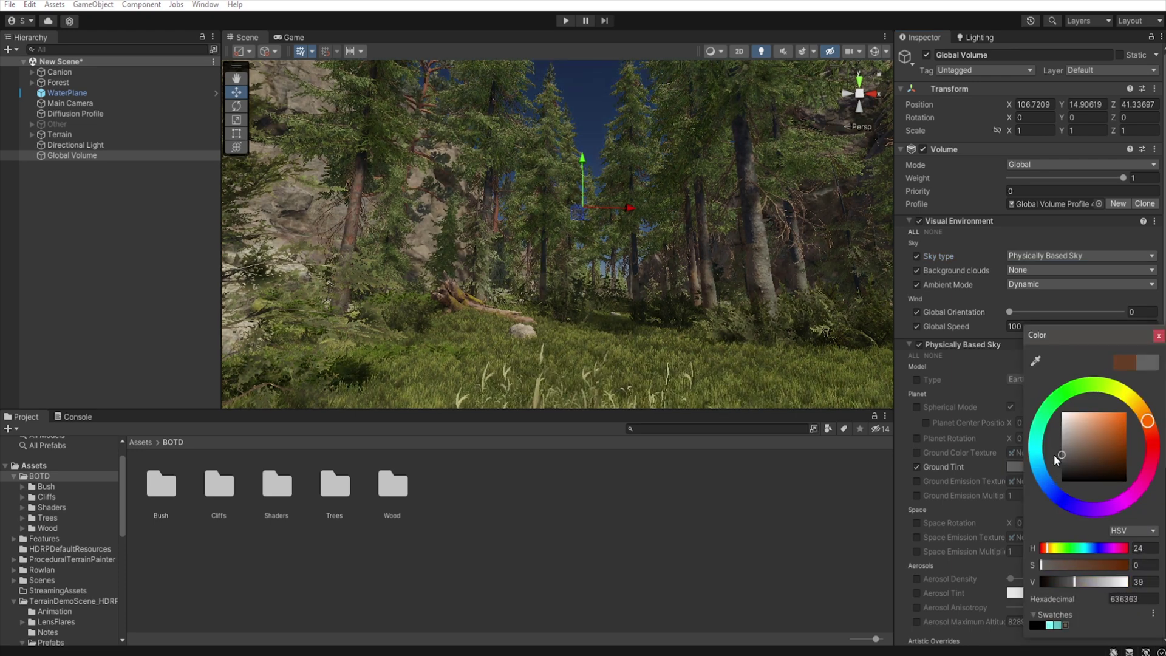
left_click(1158, 336)
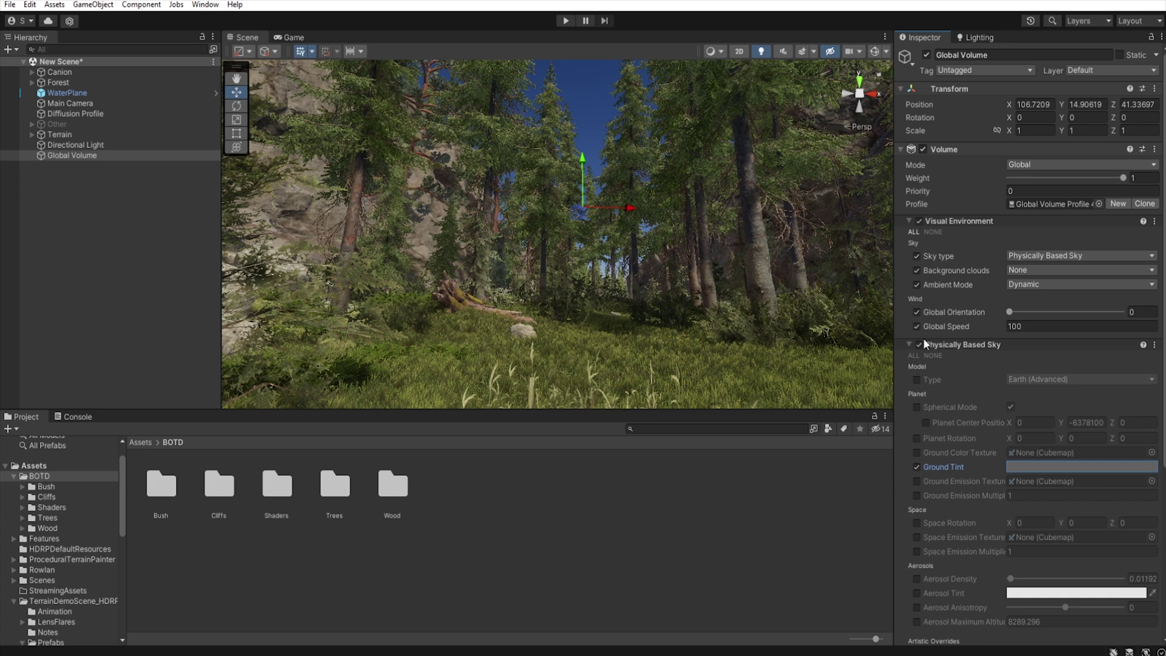
left_click(909, 343)
Step: Add a Cloud Layer sky override to the volume profile
left_click(1056, 362)
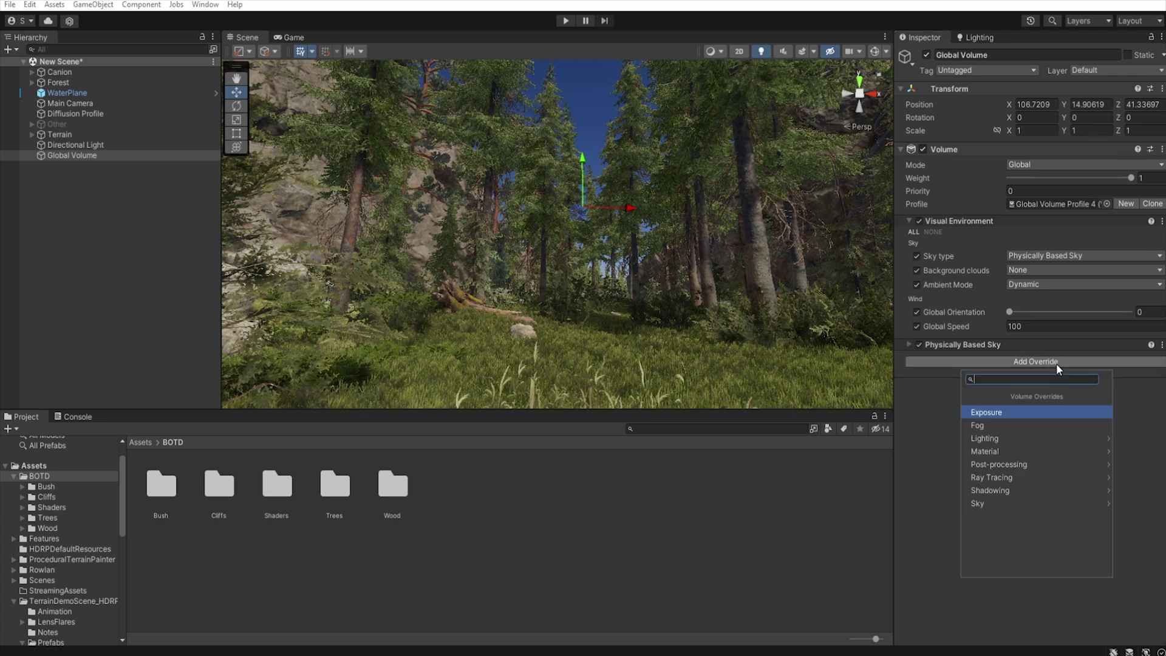
left_click(1032, 505)
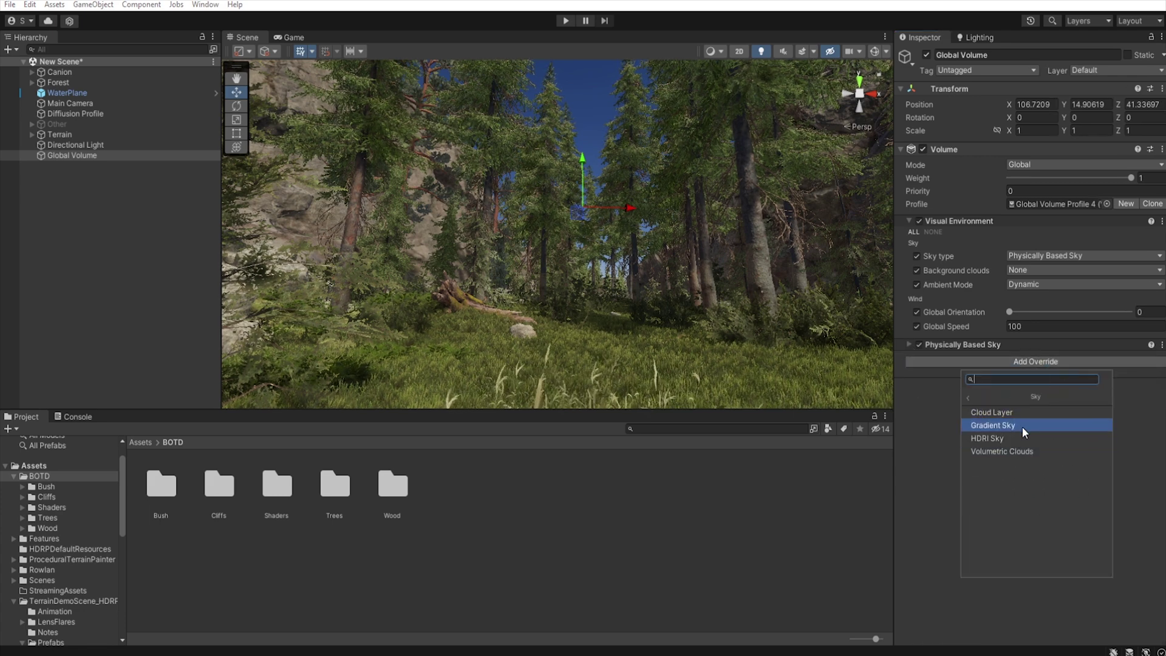
left_click(1030, 410)
left_click(1039, 271)
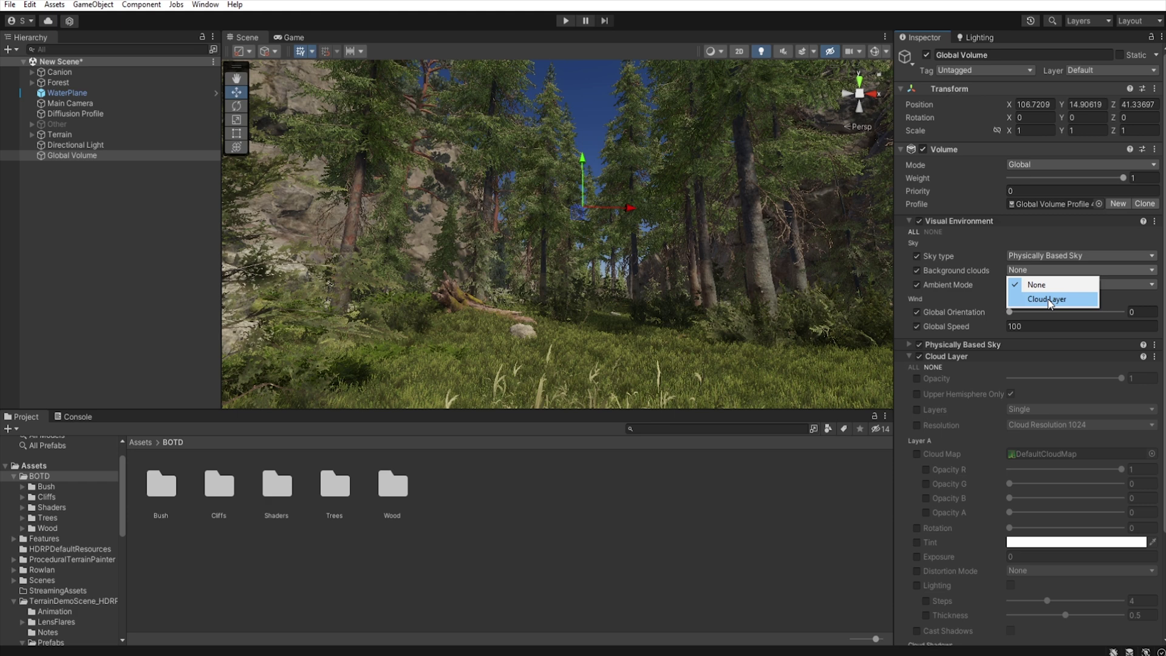
Step: Set background clouds to Cloud Layer, enable all Cloud Layer settings, and save the scene
left_click(1047, 298)
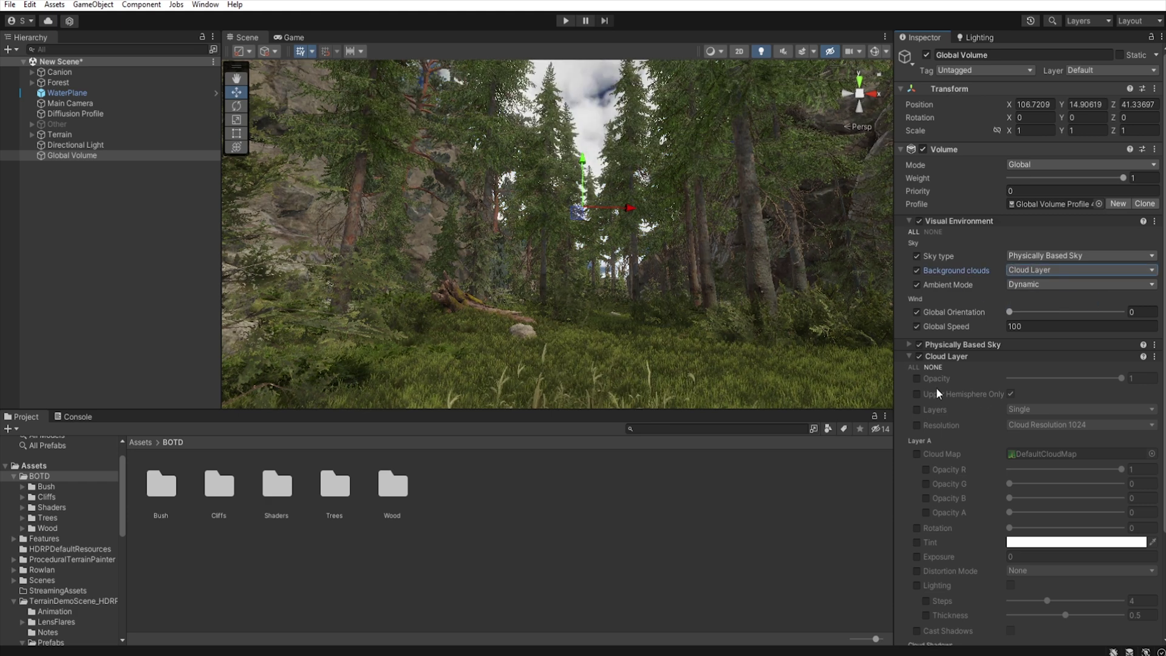
scroll(988, 391, "down", 3)
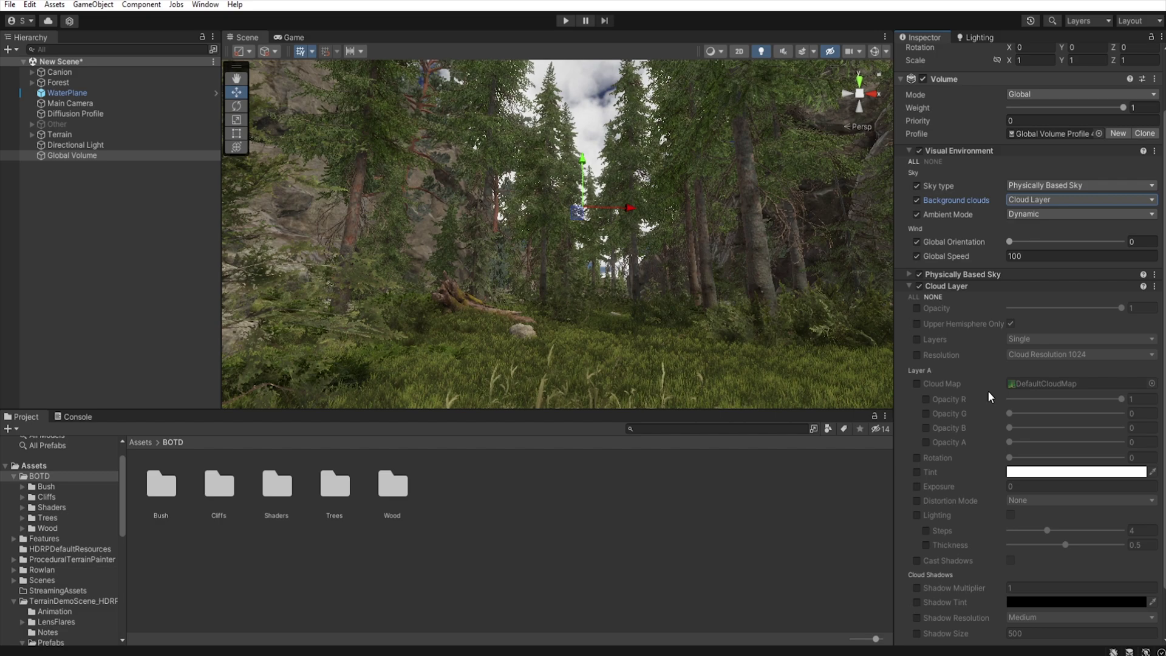
left_click(913, 297)
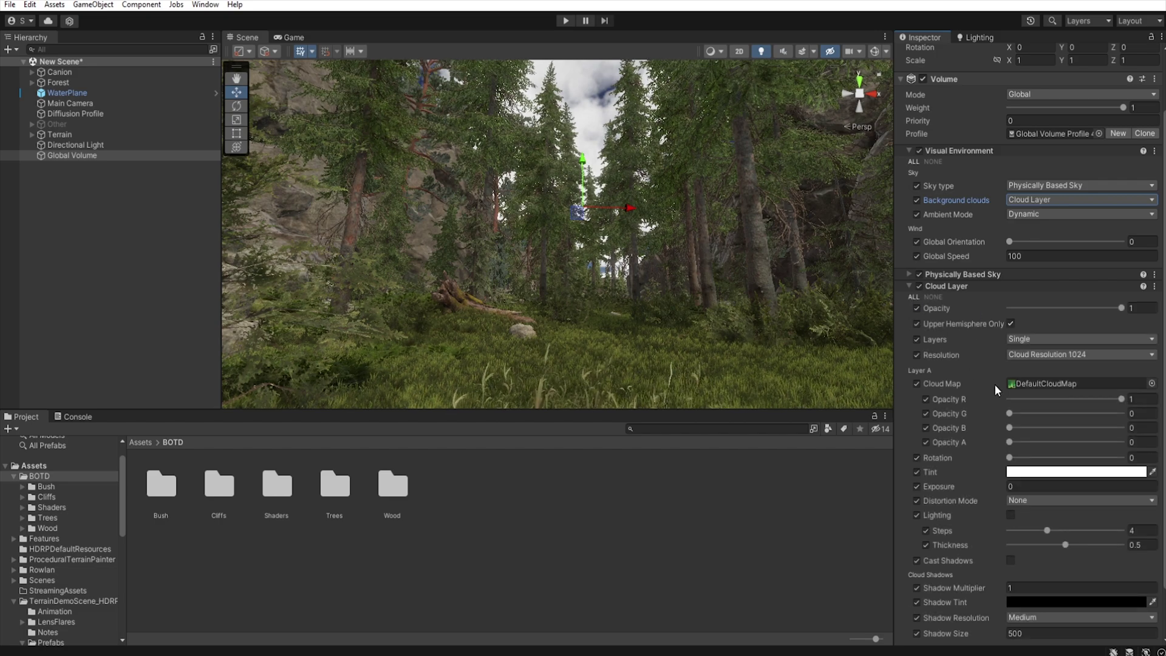
right_click_drag(708, 379, 689, 153)
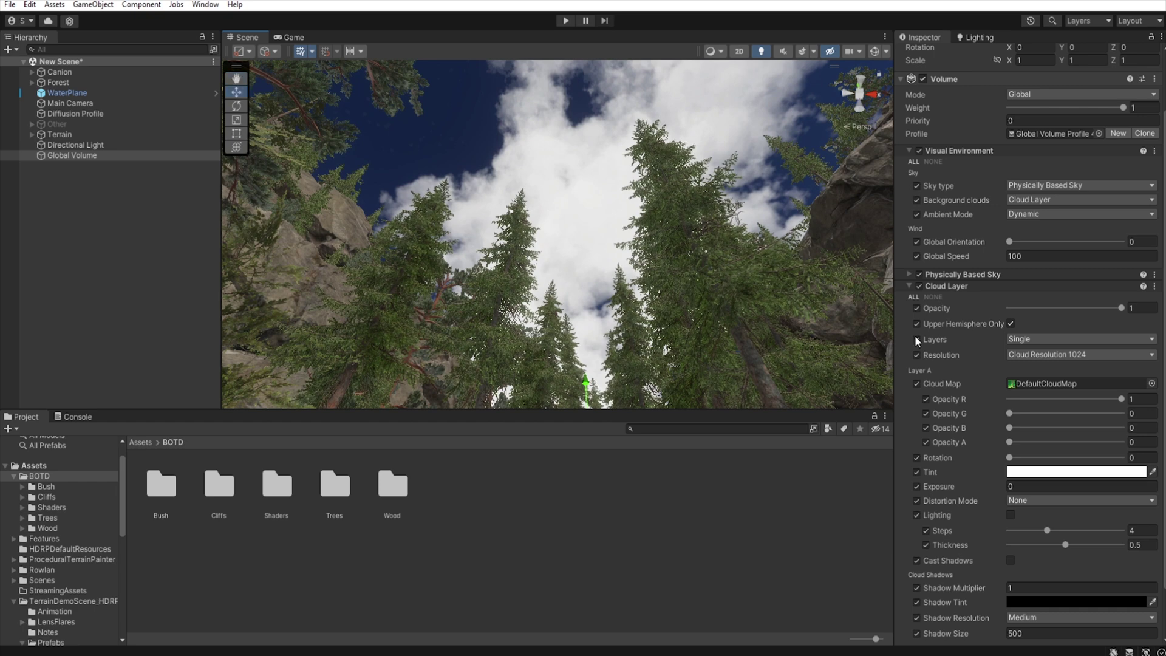
key("ctrl+s")
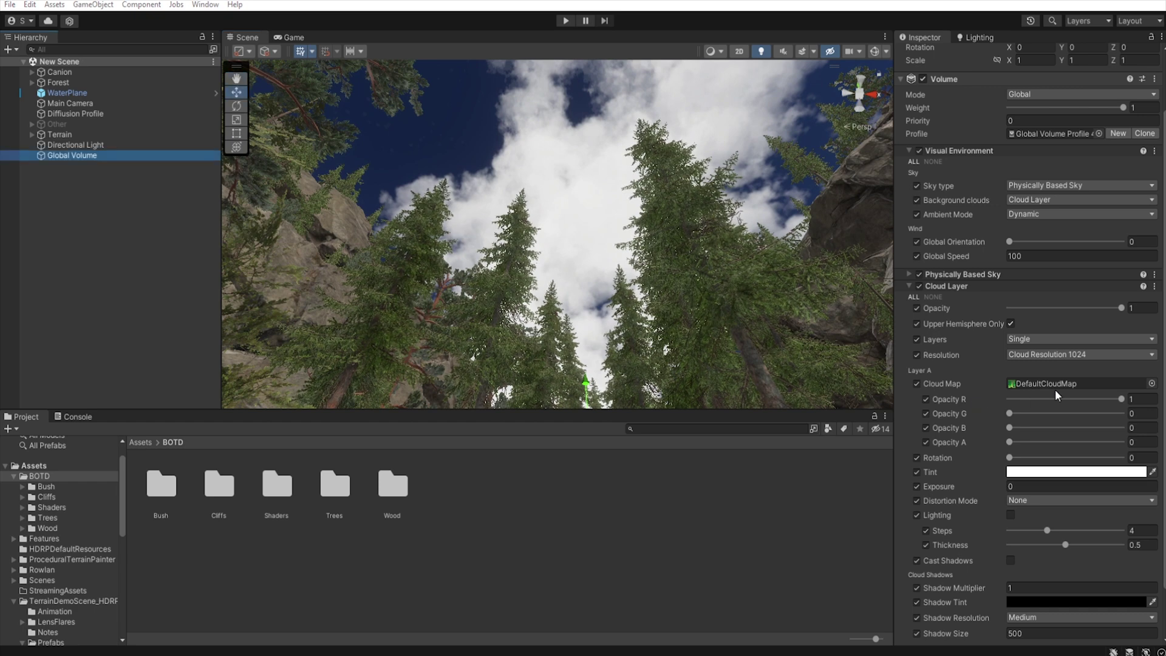
Step: Set the cloud map Opacity R to 0.733 and turn on cloud Lighting
left_click_drag(1120, 401, 1091, 399)
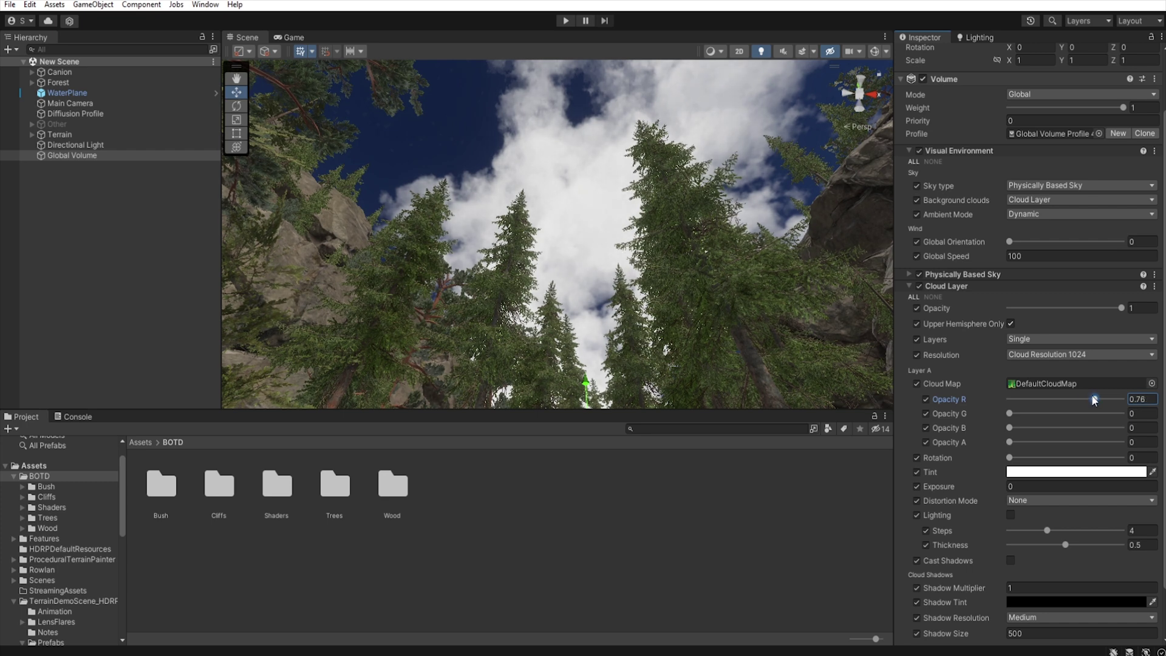
left_click_drag(1091, 399, 1093, 399)
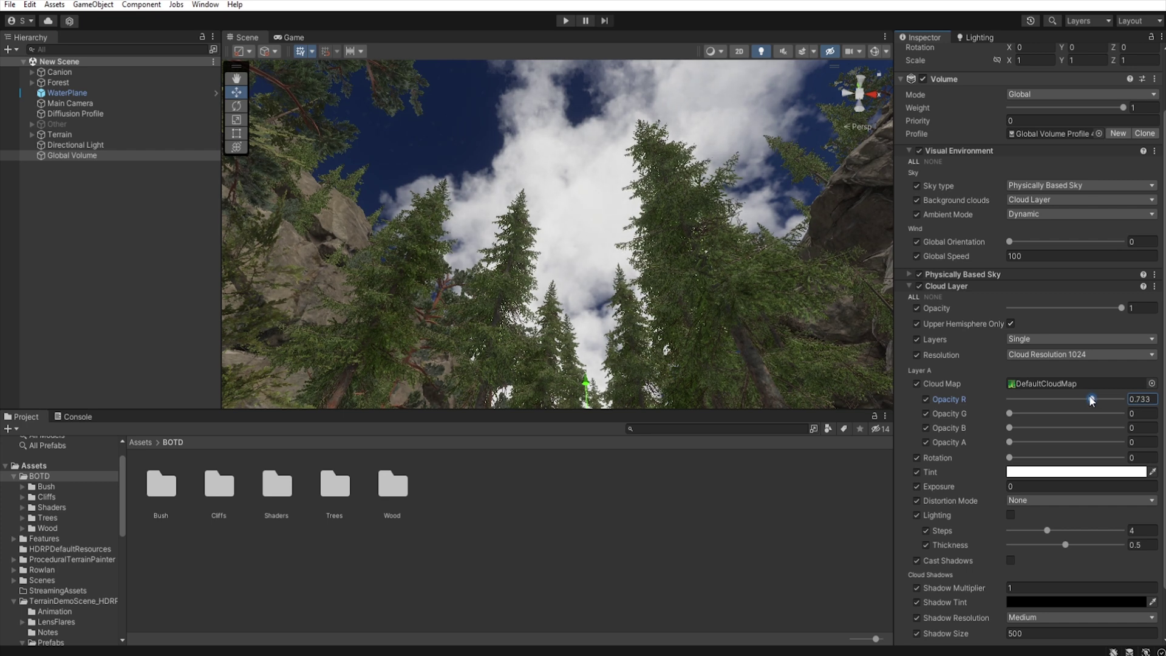
left_click(1012, 514)
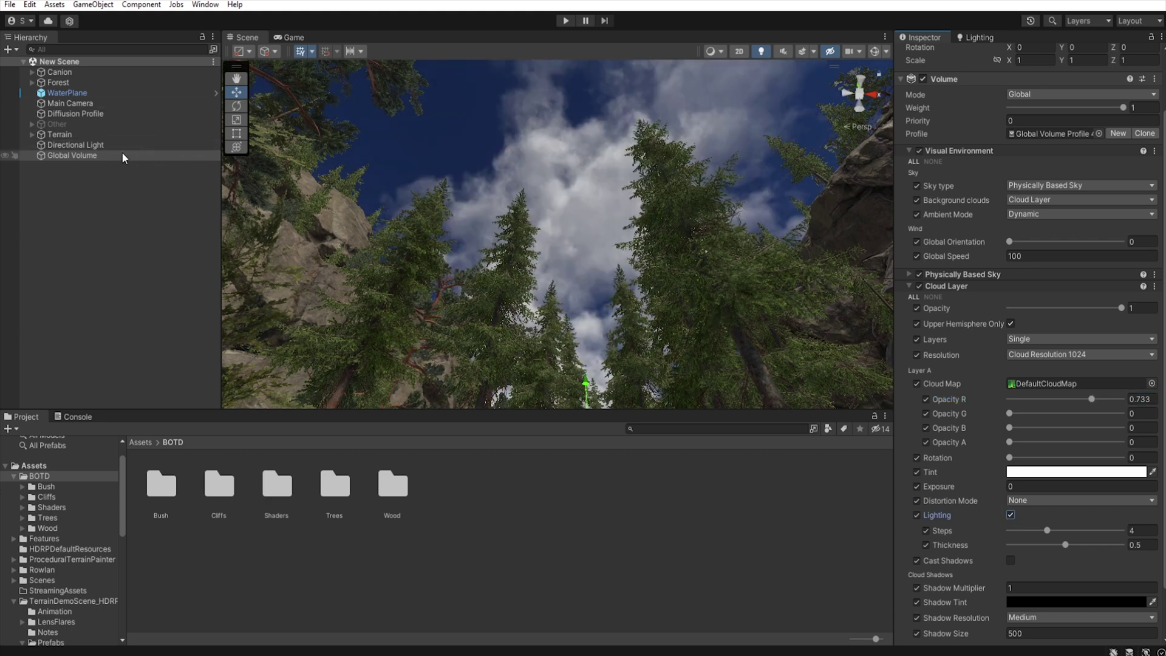
Step: Rotate the Directional Light (X about 45.69, Y about -184) so the sun faces the forest view
left_click(86, 145)
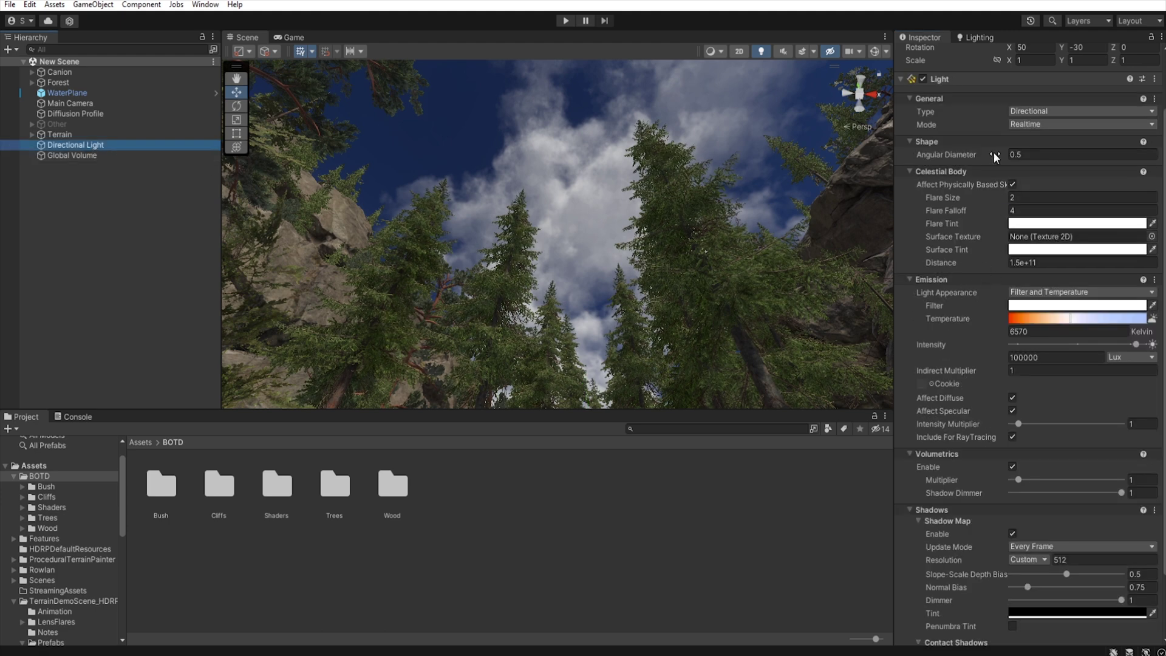
left_click_drag(1009, 47, 474, 123)
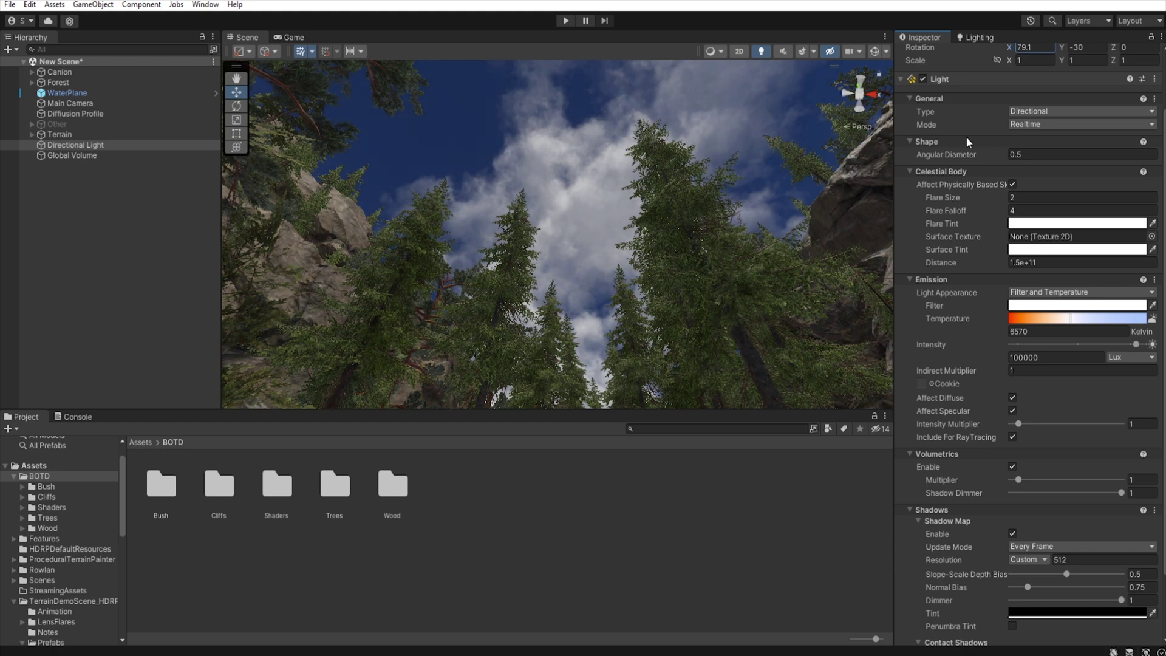
left_click_drag(1061, 46, 631, 76)
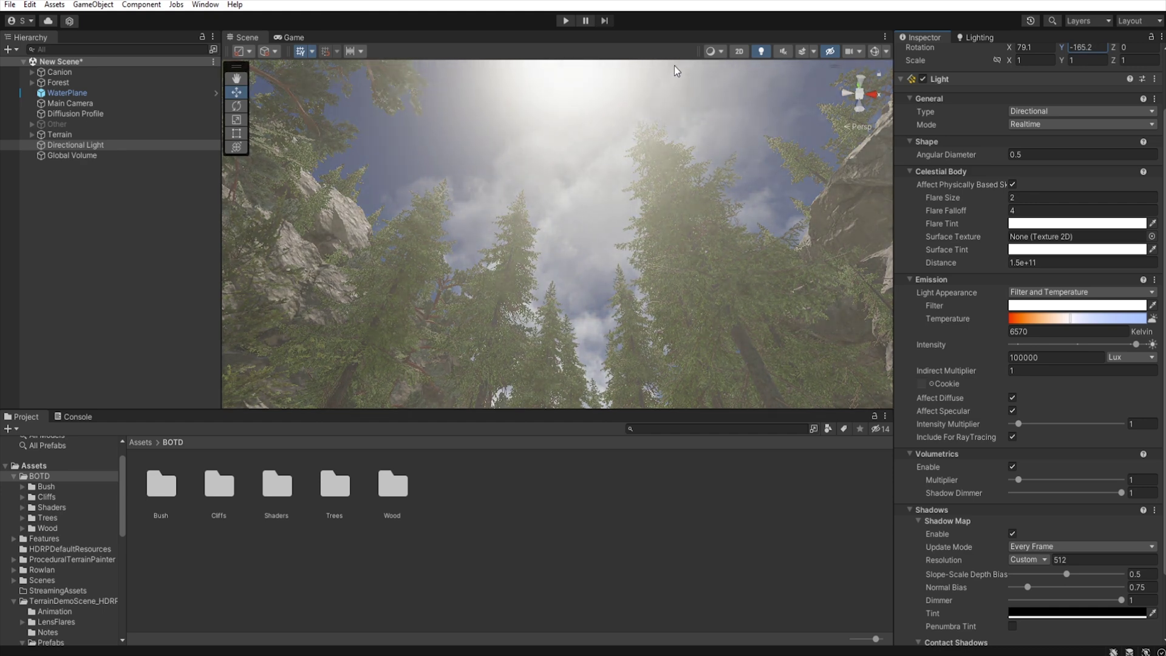
right_click_drag(652, 192, 617, 146)
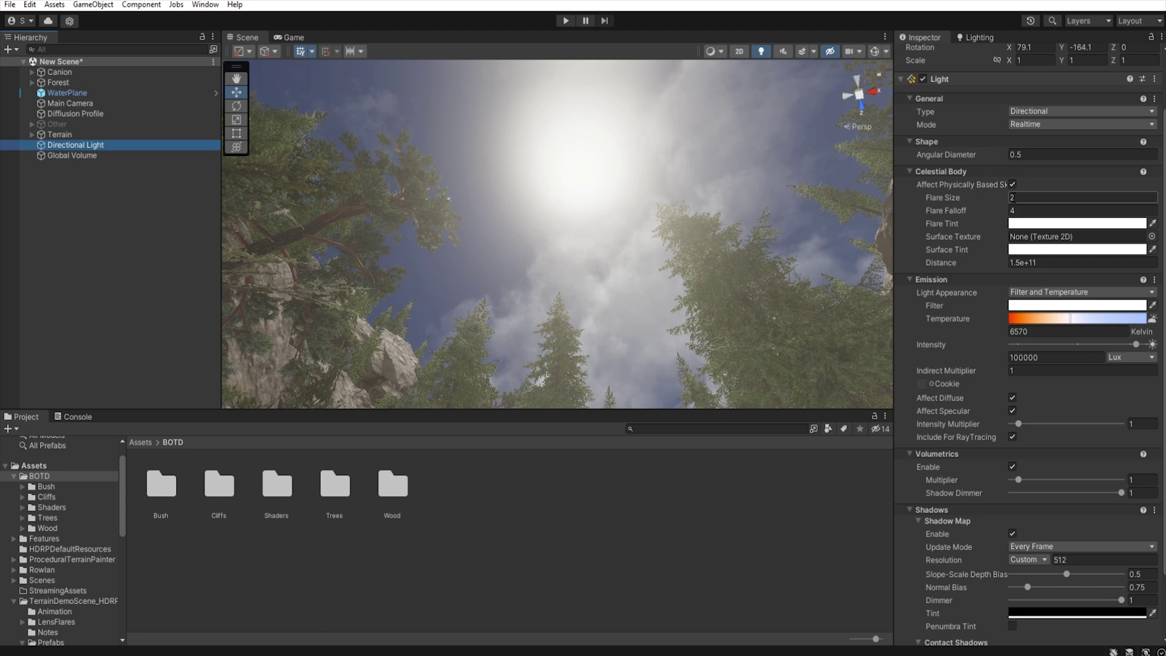
Step: Reduce the sun's Flare Size to 1.44 and set Shadow Map Resolution to Ultra
left_click_drag(1004, 195, 992, 195)
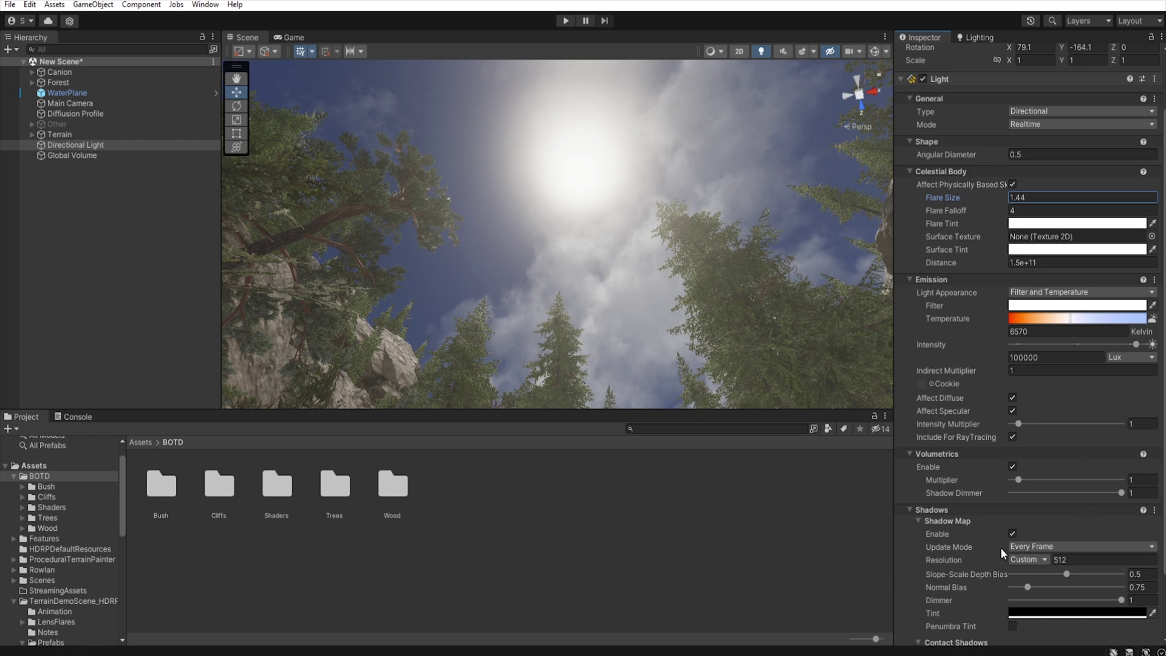
left_click(1046, 558)
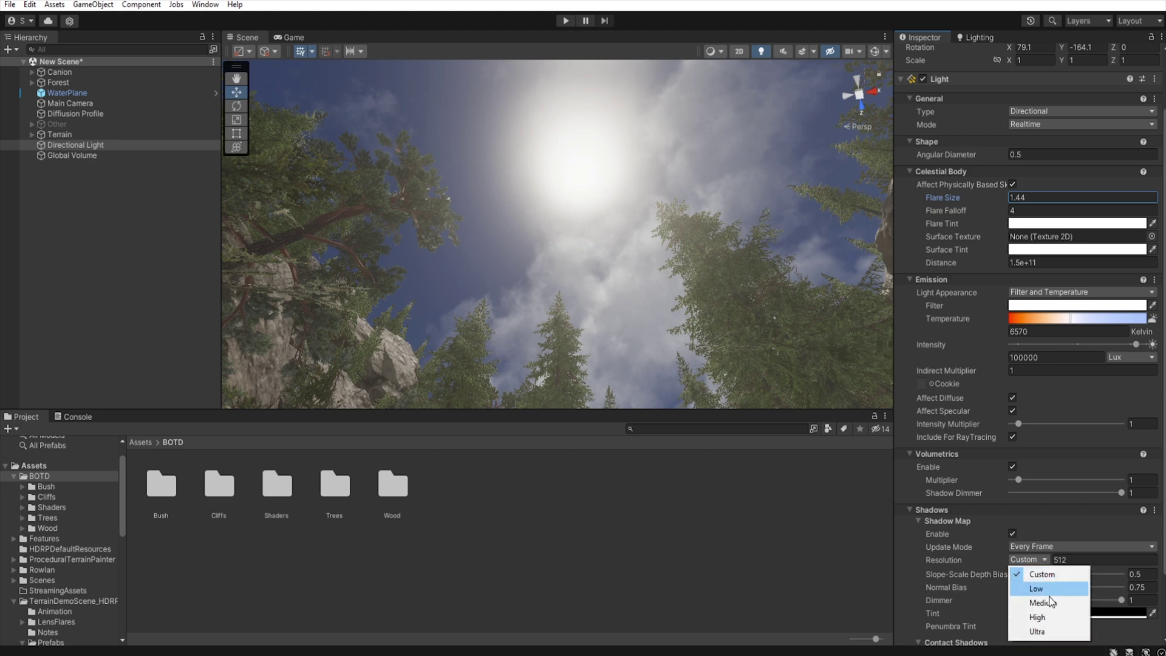
left_click(1049, 632)
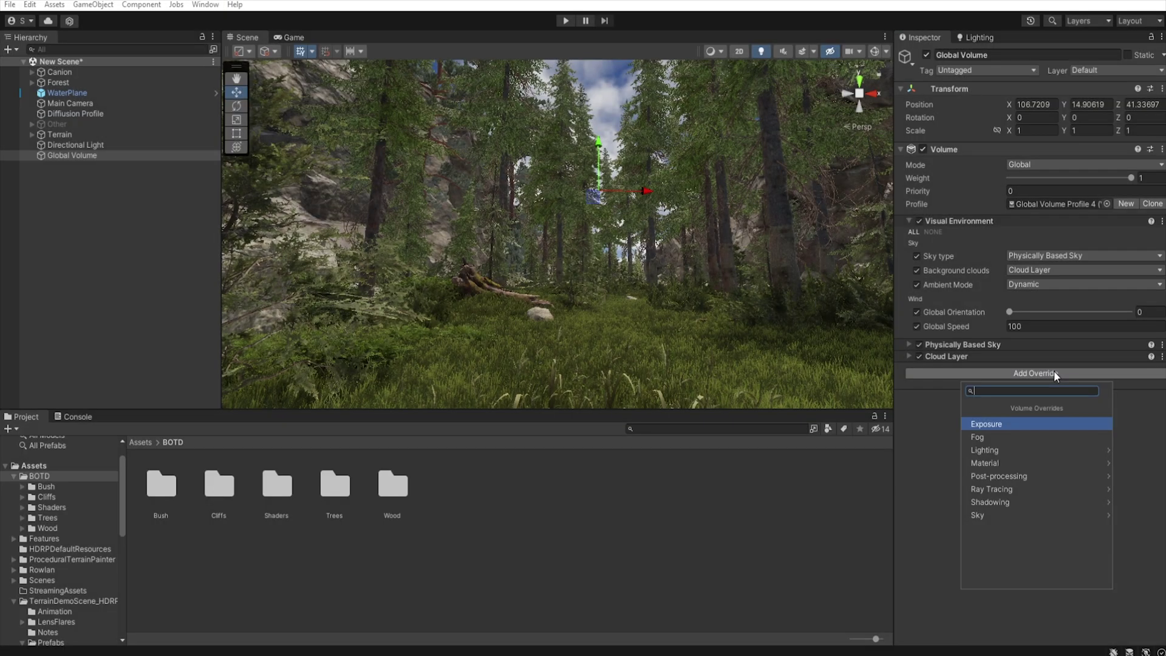
Step: Add an enabled Fog override with Maximum Height 333 and Attenuation distance 2000
left_click(1039, 437)
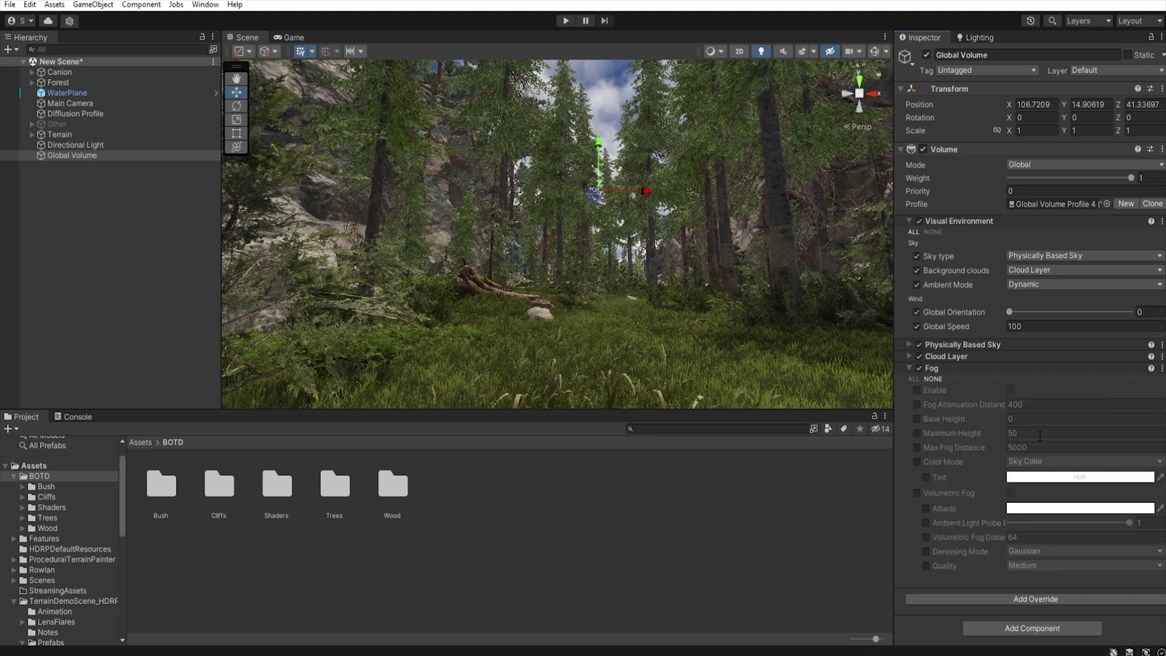
left_click(912, 379)
left_click(1010, 390)
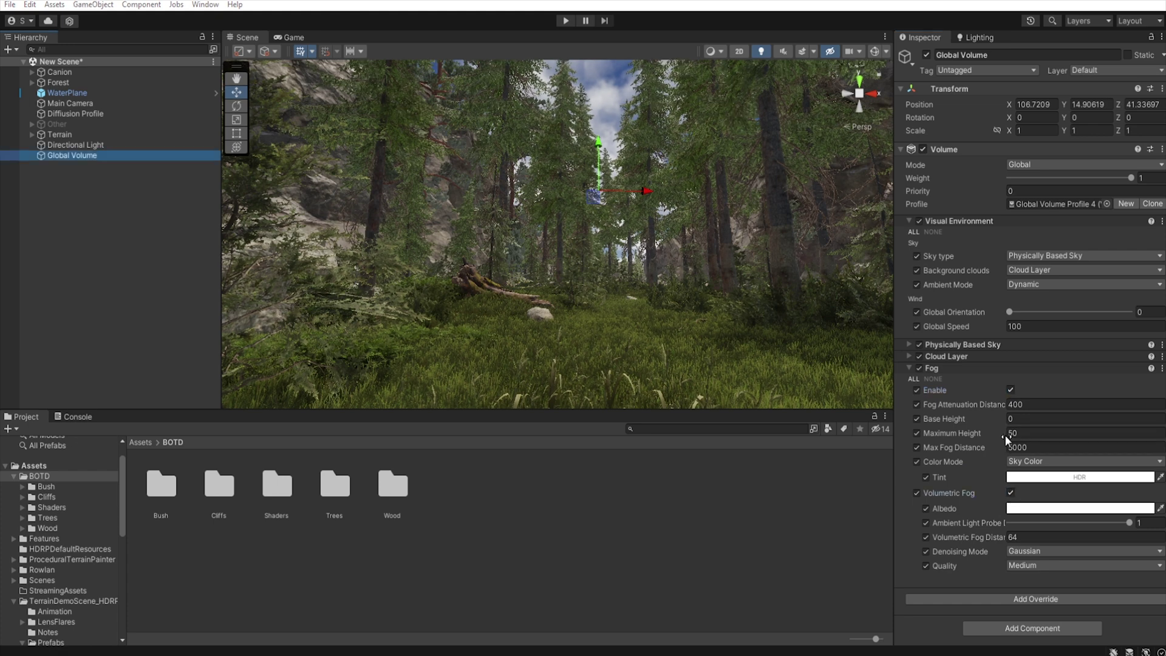
left_click(1027, 434)
type("333")
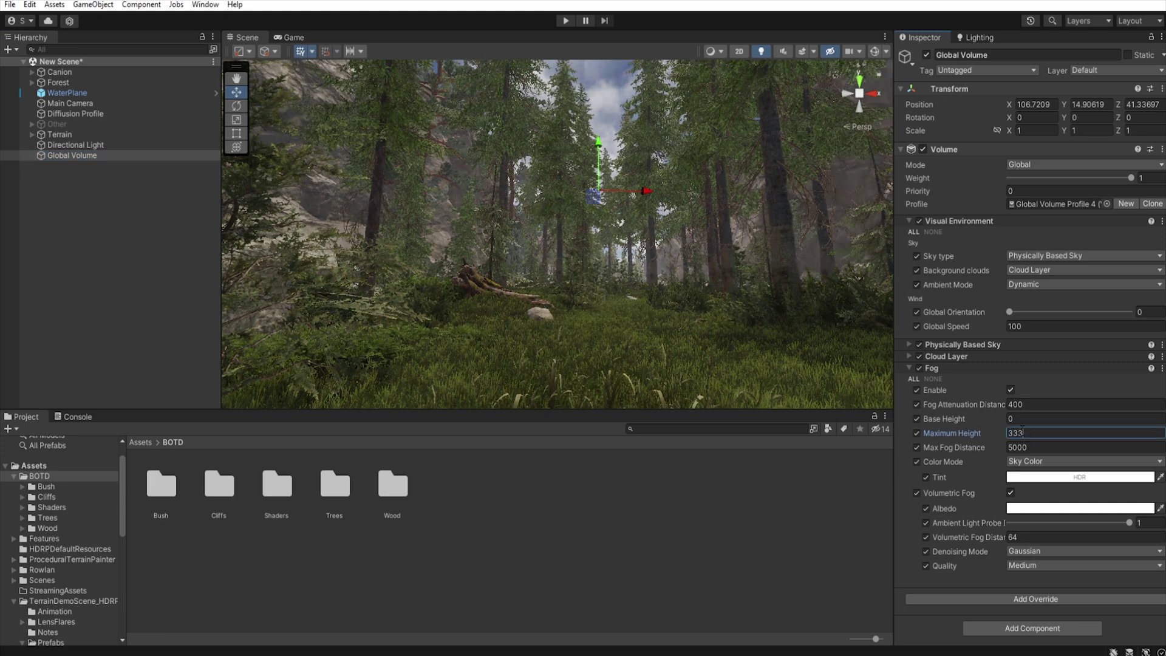
left_click(979, 408)
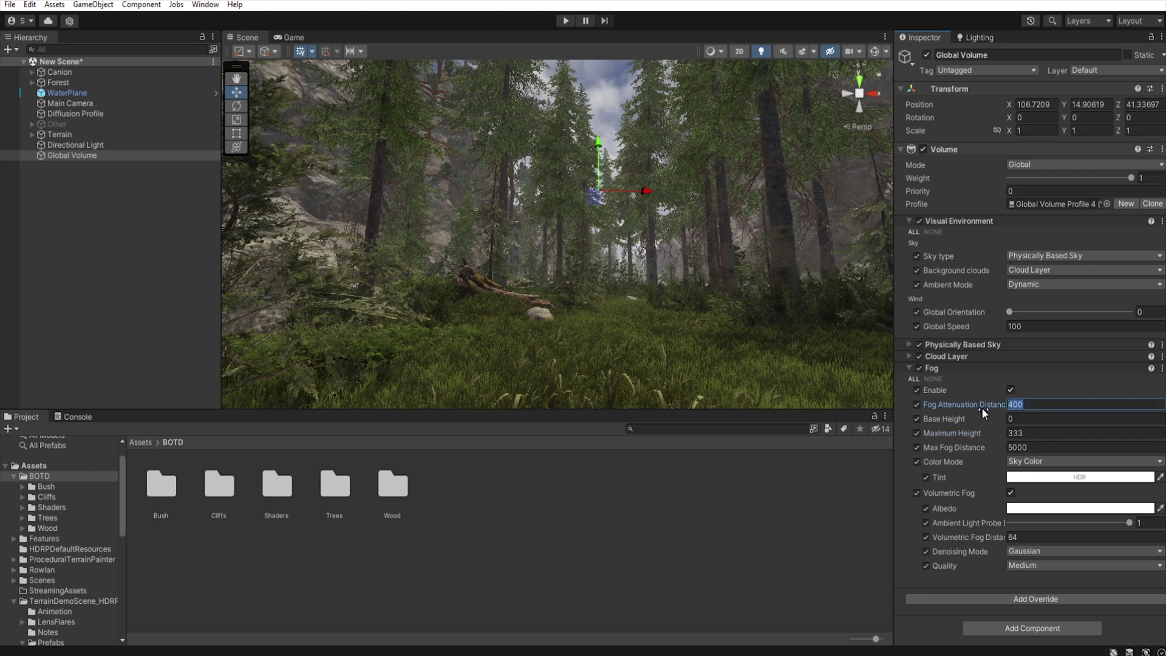
type("2")
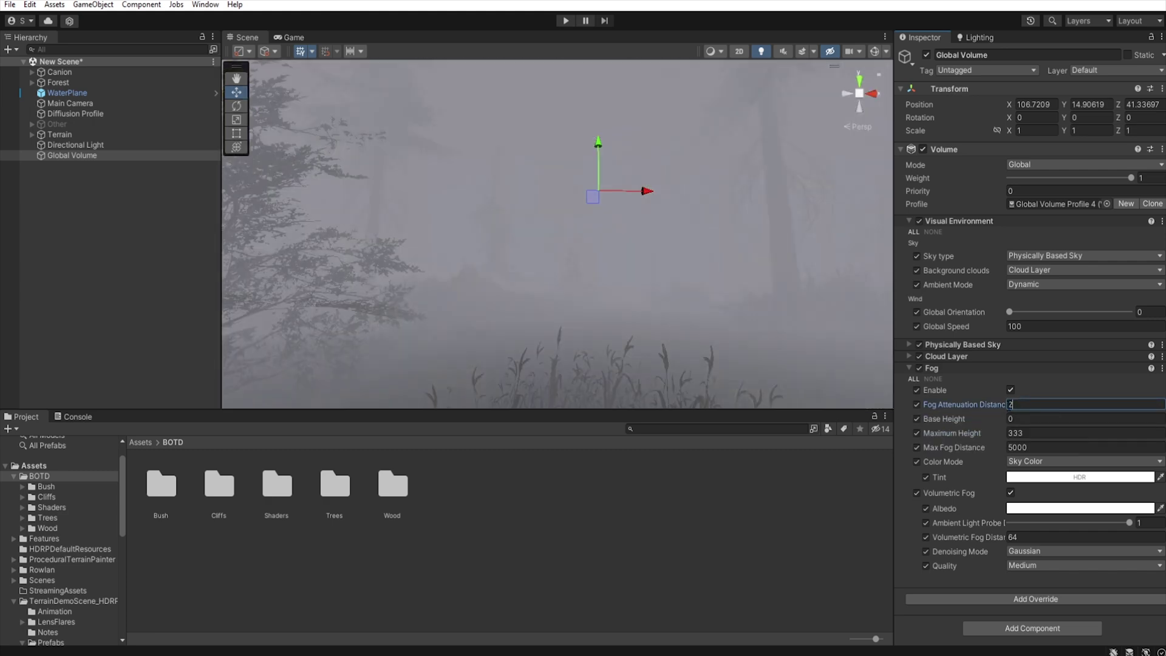
type("9")
type("2000")
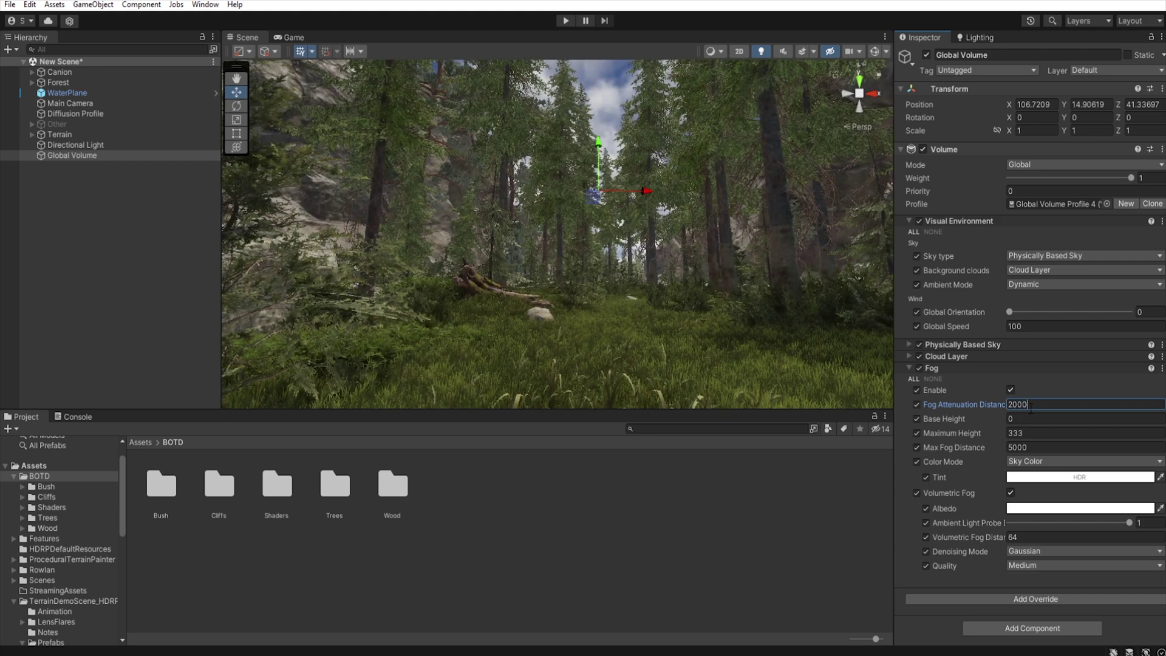
Step: Tint the fog pale cyan and set its Base Height to -55.8
left_click(1056, 477)
left_click(1037, 463)
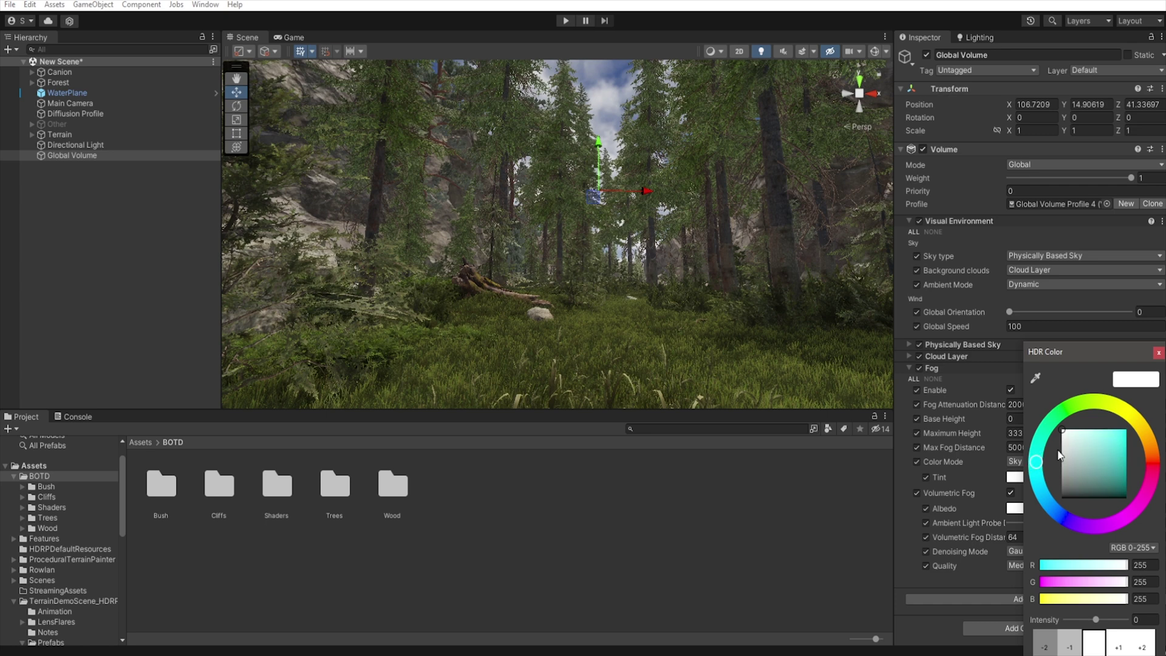
left_click_drag(1080, 439, 1093, 449)
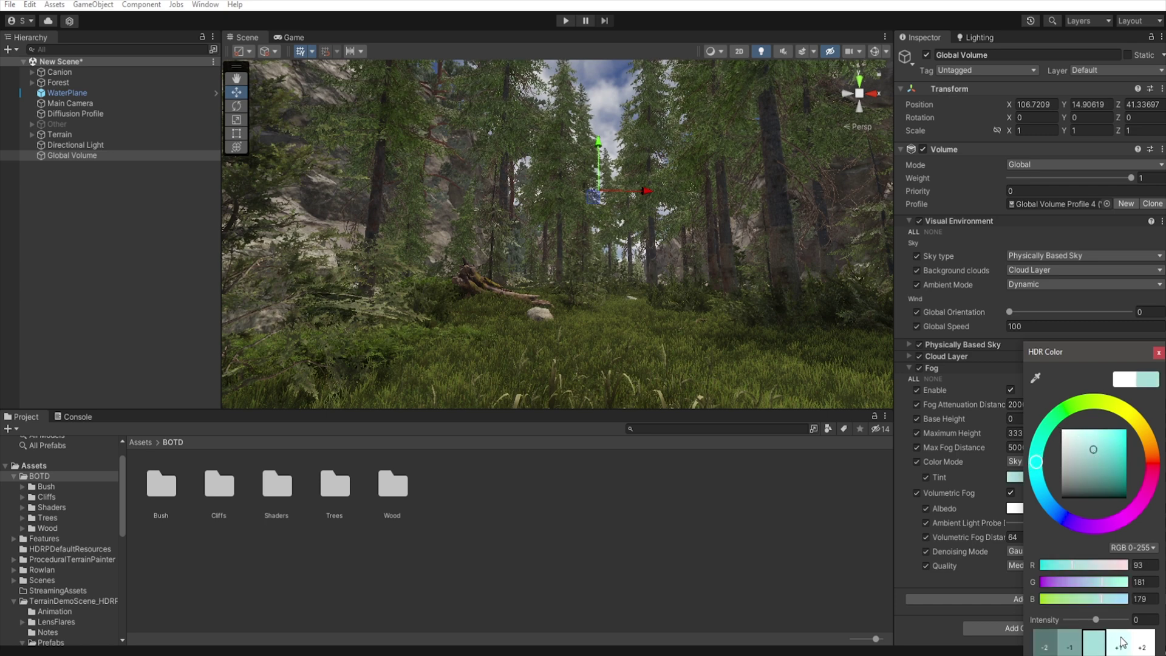
left_click(1159, 353)
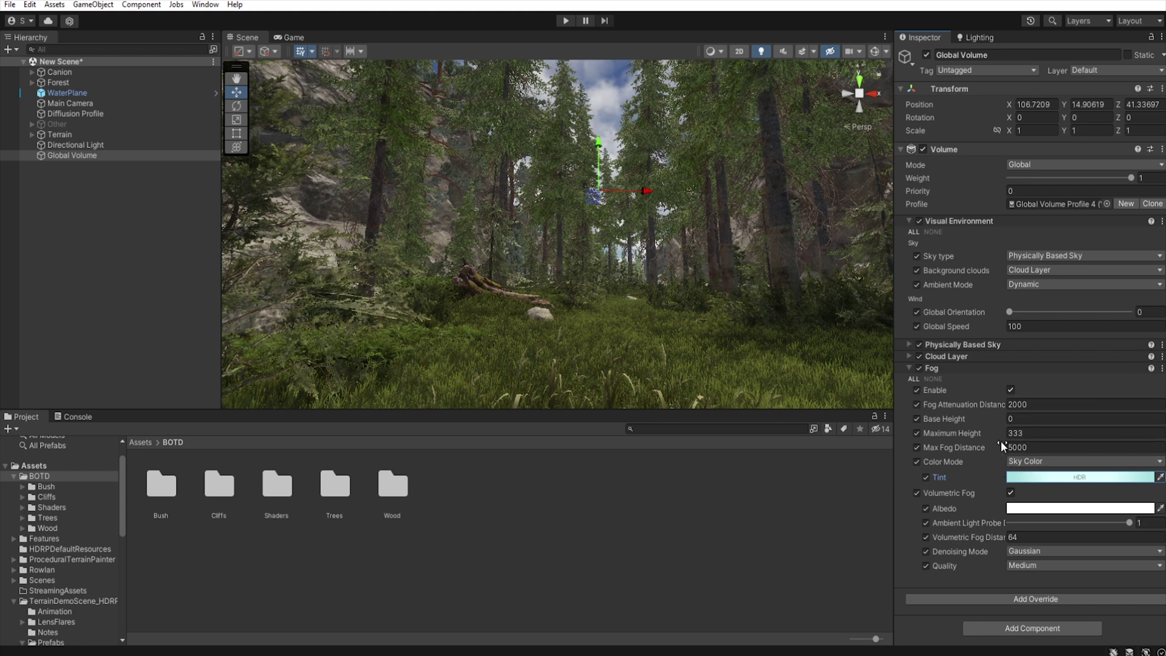
left_click_drag(991, 420, 934, 423)
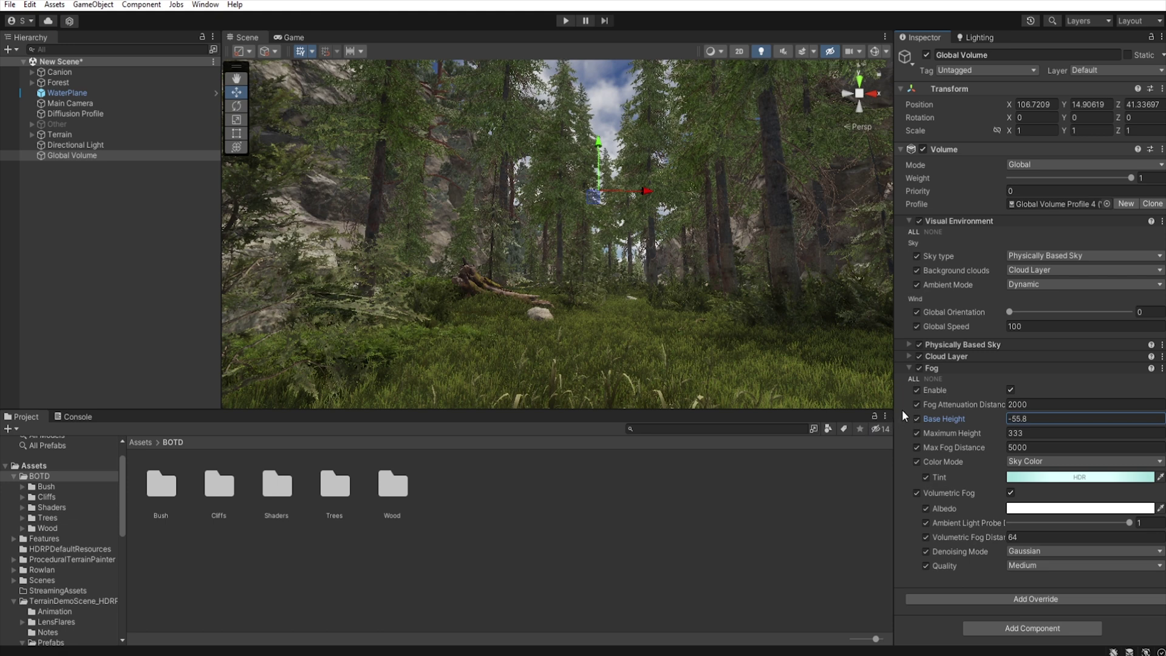
key("Return")
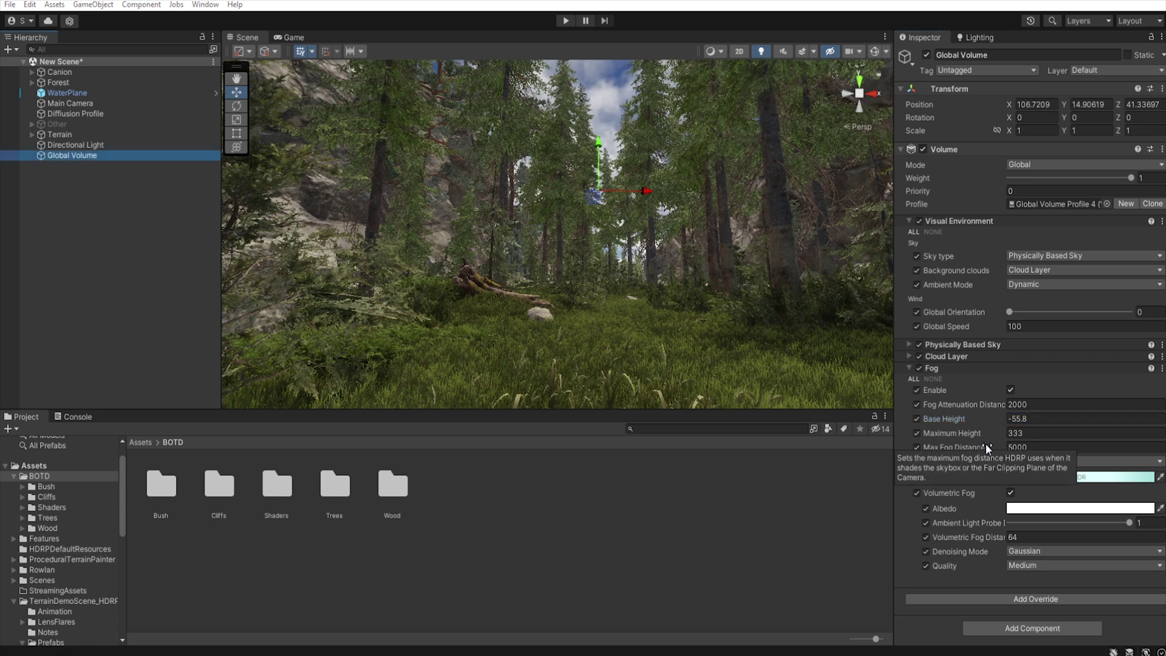
left_click(908, 367)
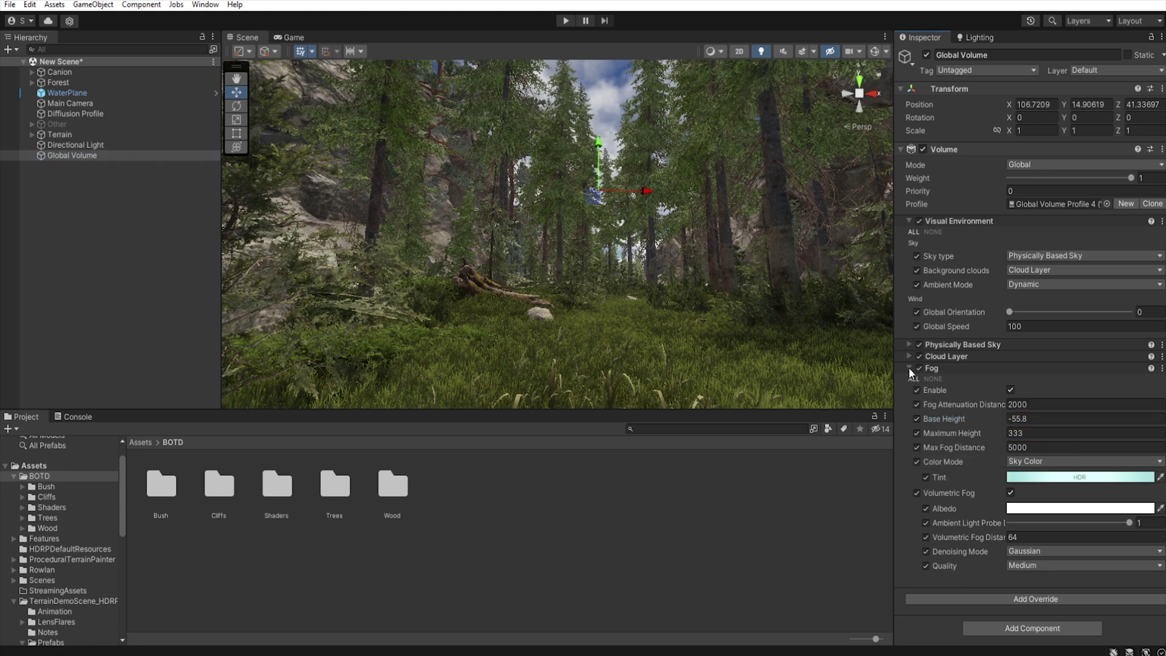
Step: Add a Screen Space Global Illumination lighting override with all settings editable and Enable ticked
left_click(1037, 386)
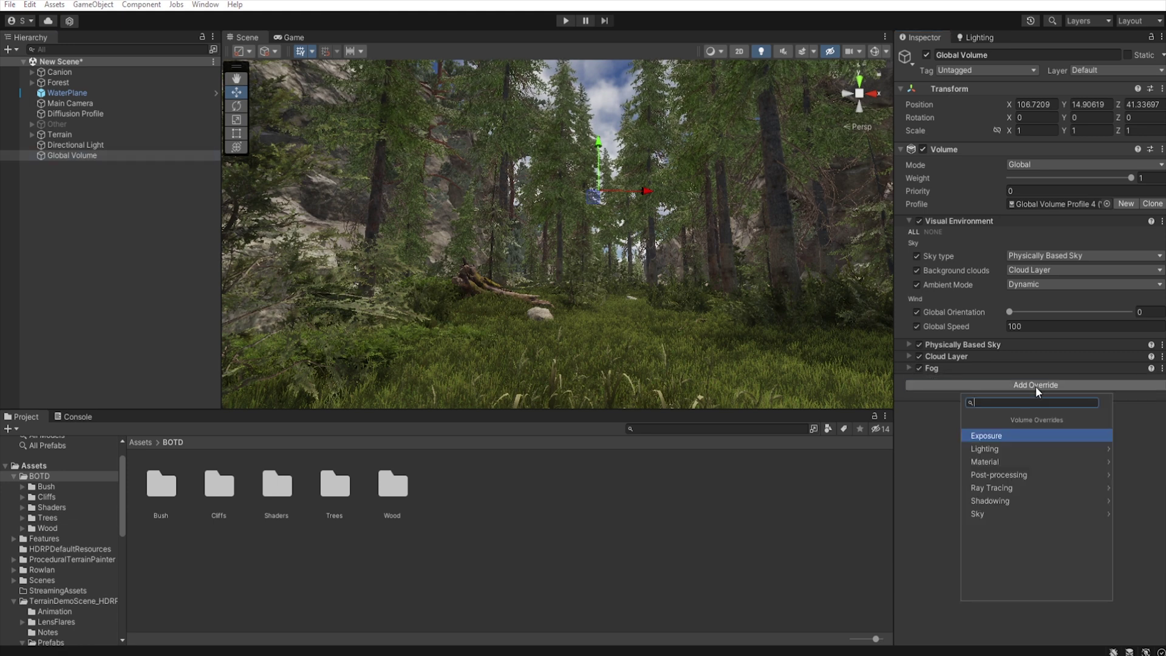
left_click(1042, 449)
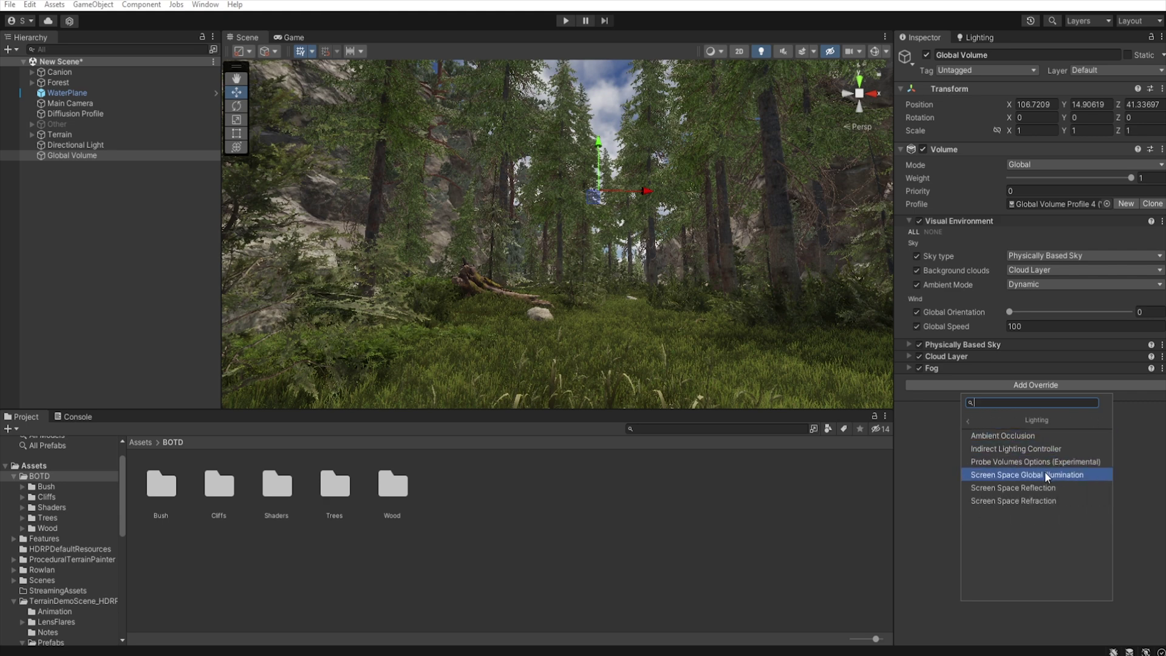
left_click(1037, 475)
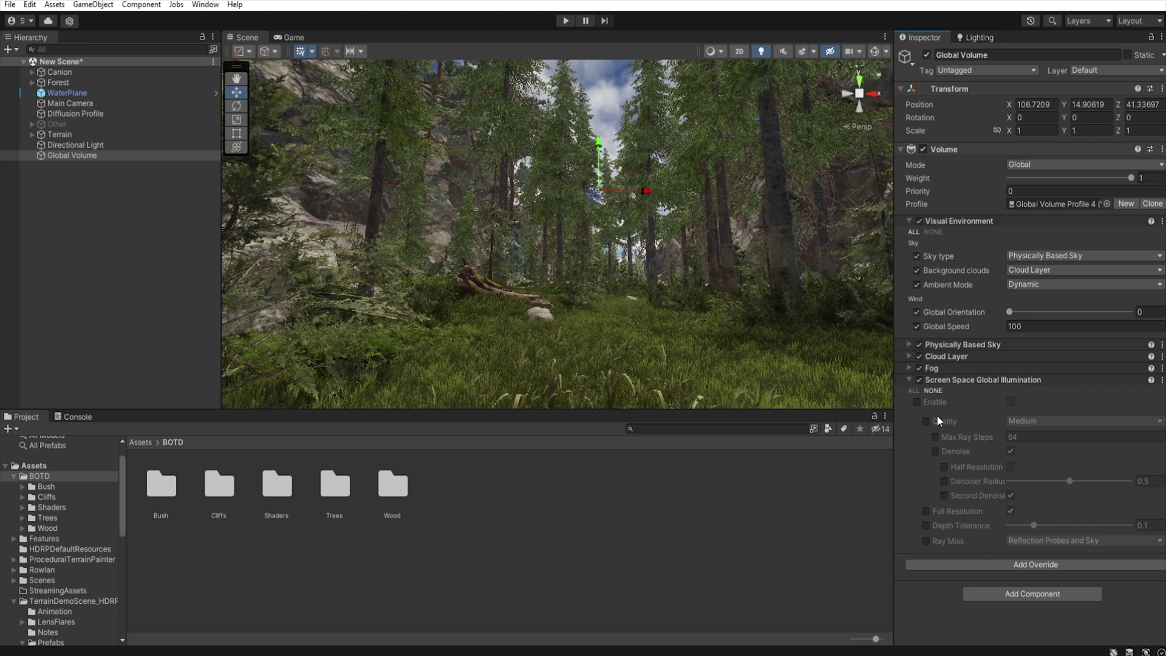
left_click(914, 391)
left_click(1011, 402)
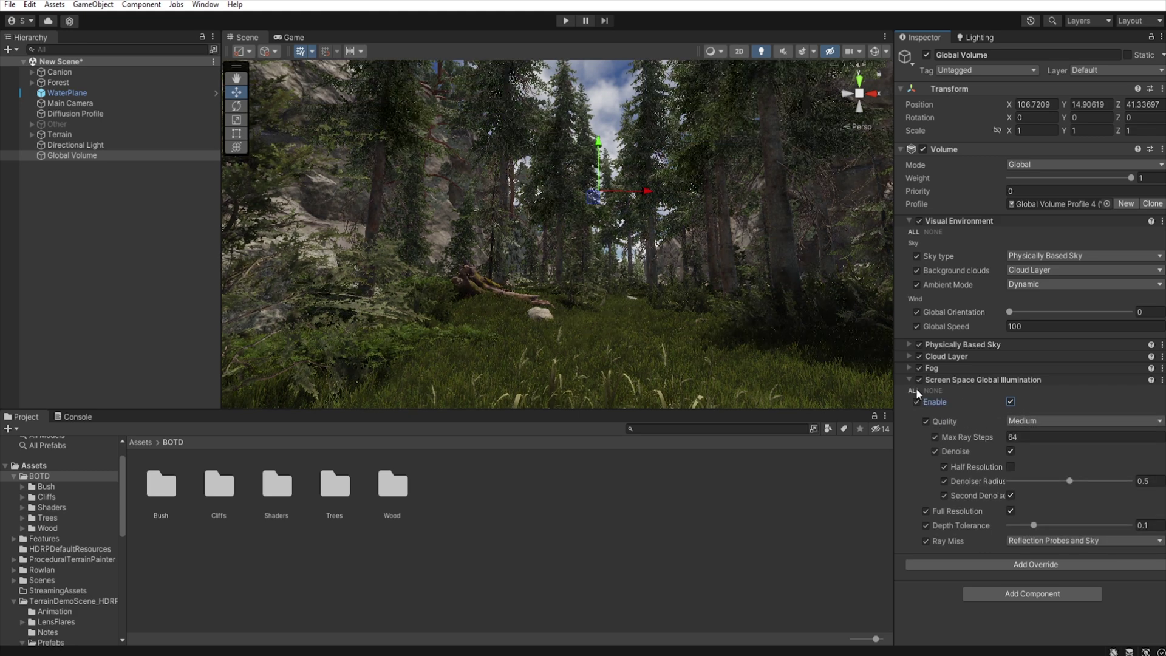
left_click(908, 380)
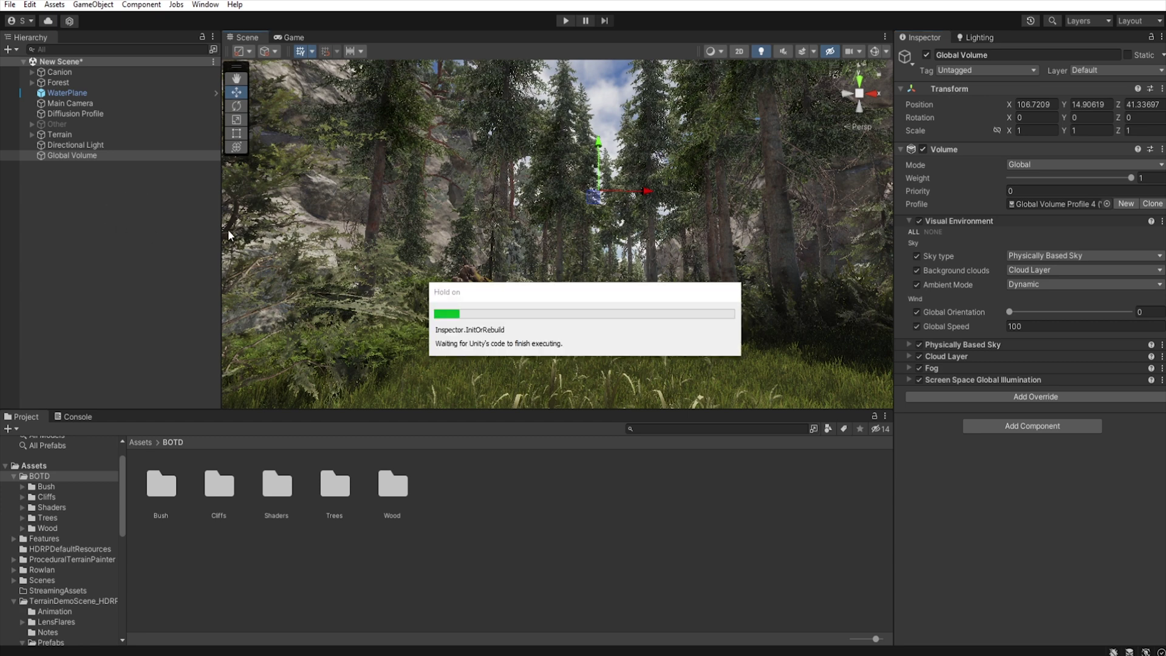
Step: Create a Reflection Probe and move it along X and slightly lower
right_click(142, 202)
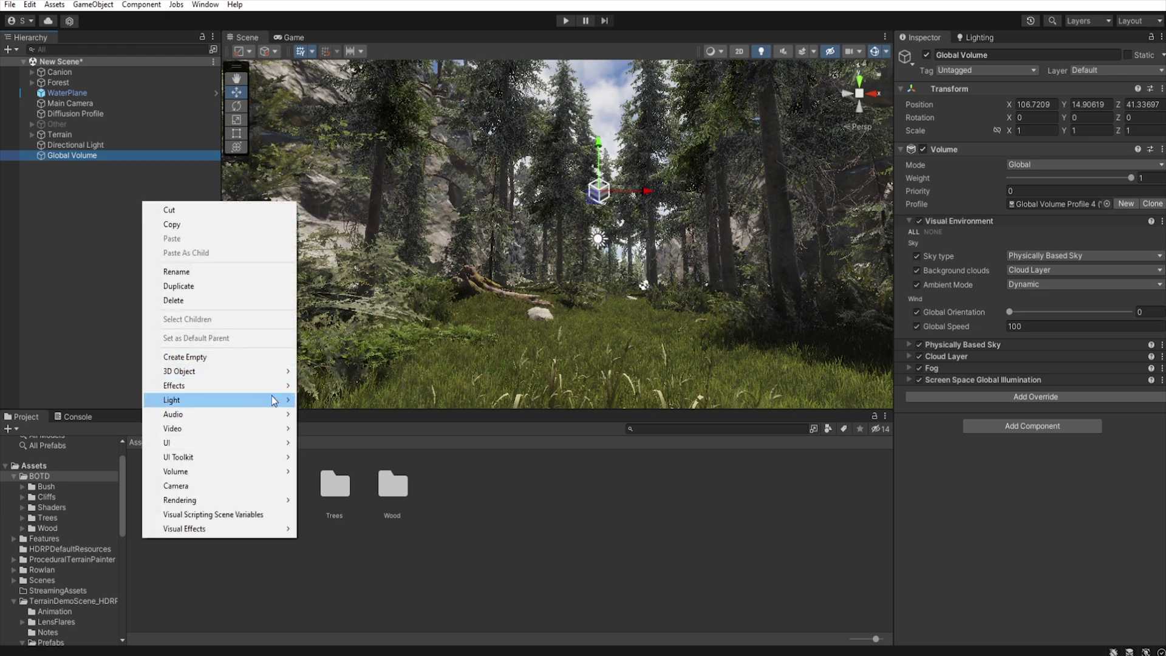
mouse_move(272, 397)
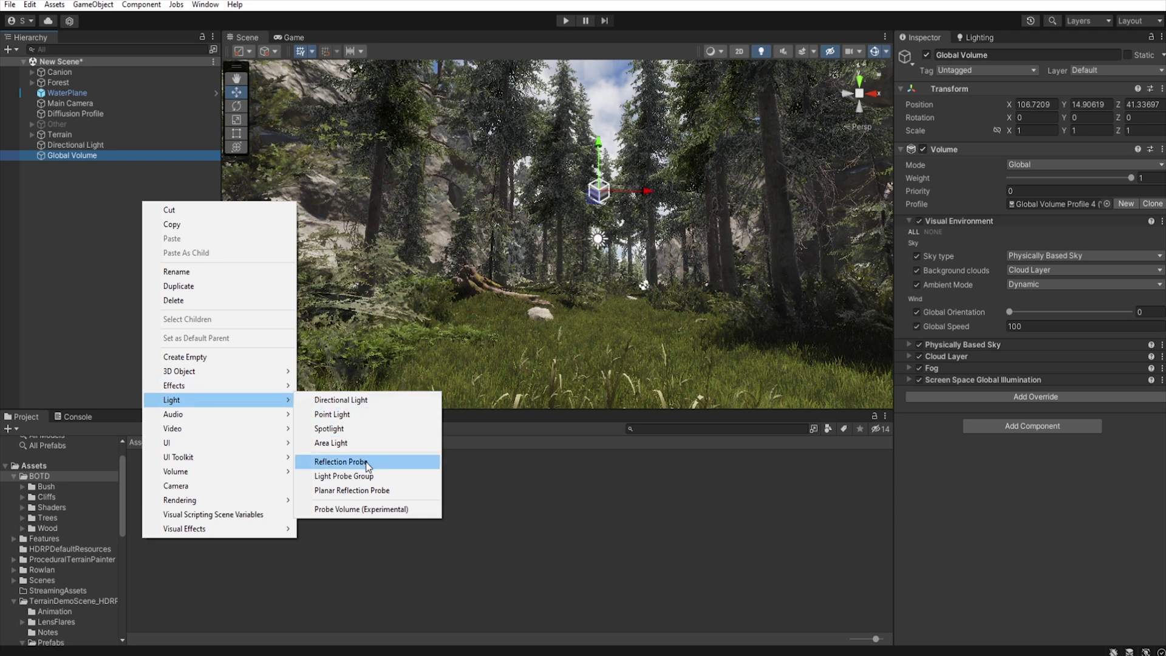
left_click(340, 462)
left_click_drag(605, 236, 664, 247)
left_click_drag(617, 196, 617, 237)
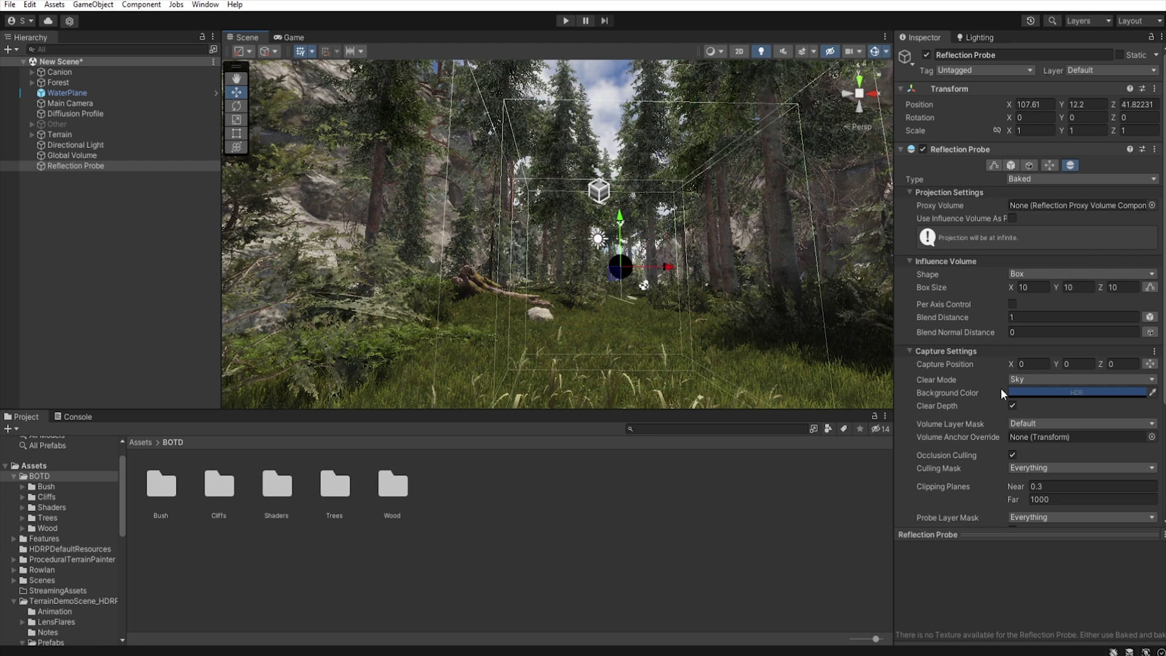
Step: Use the influence volume as proxy and set the probe Box Size to 100 on X, Y and Z
left_click(1012, 217)
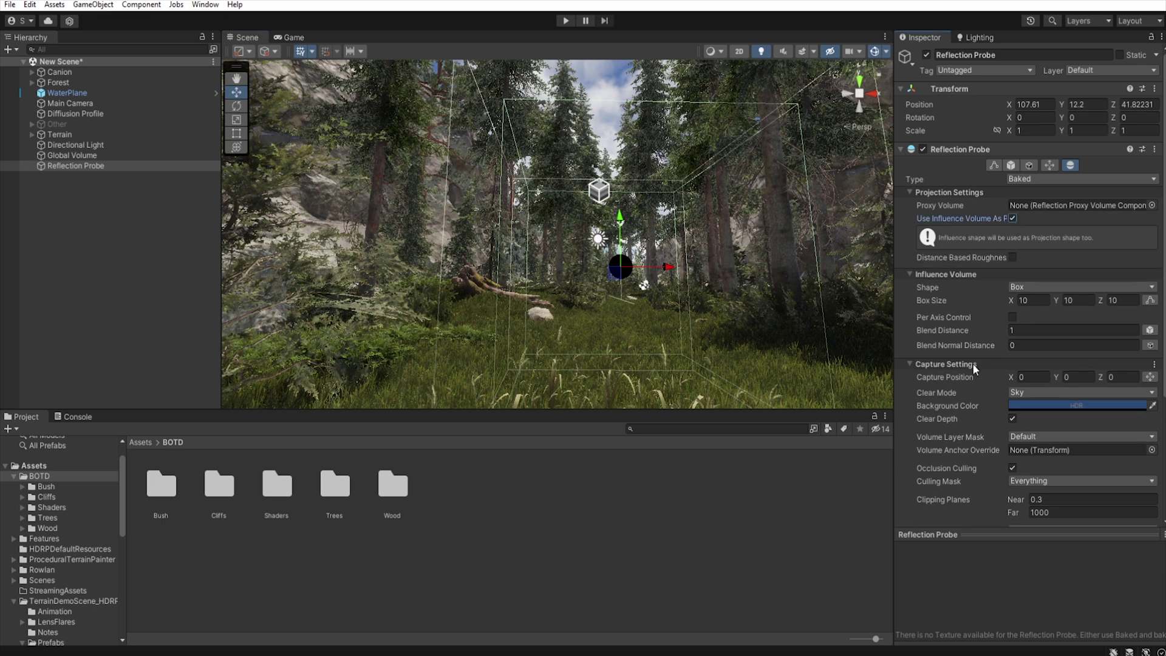
scroll(971, 363, "down", 3)
left_click(1044, 195)
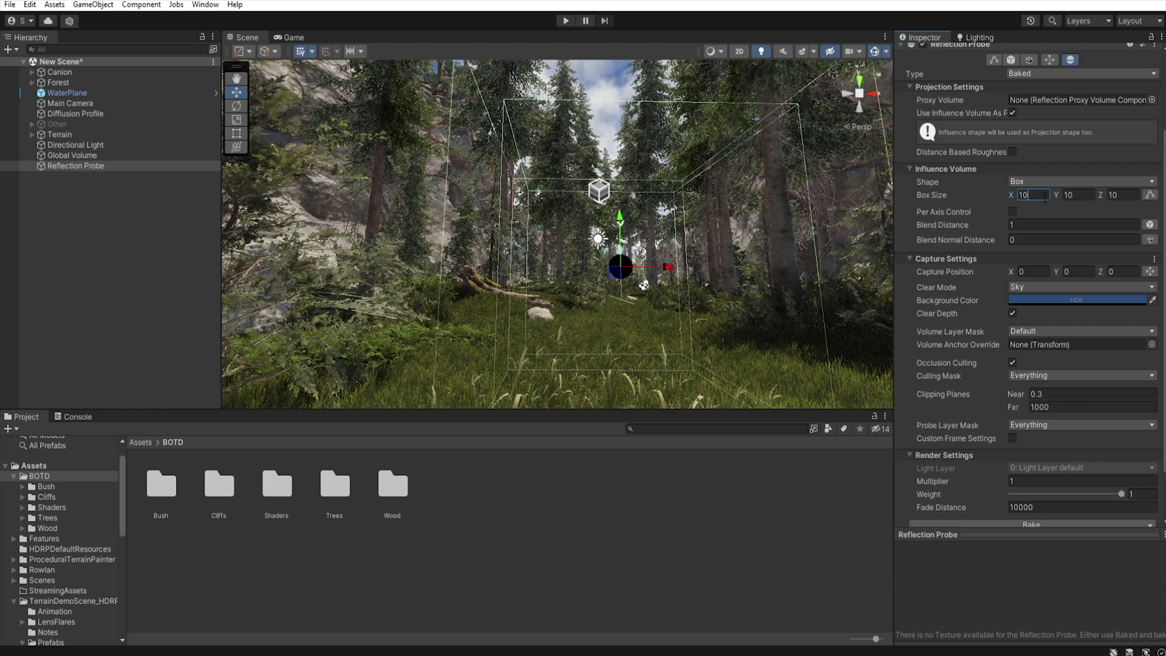
type("0")
left_click(1085, 195)
type("0")
left_click(1122, 195)
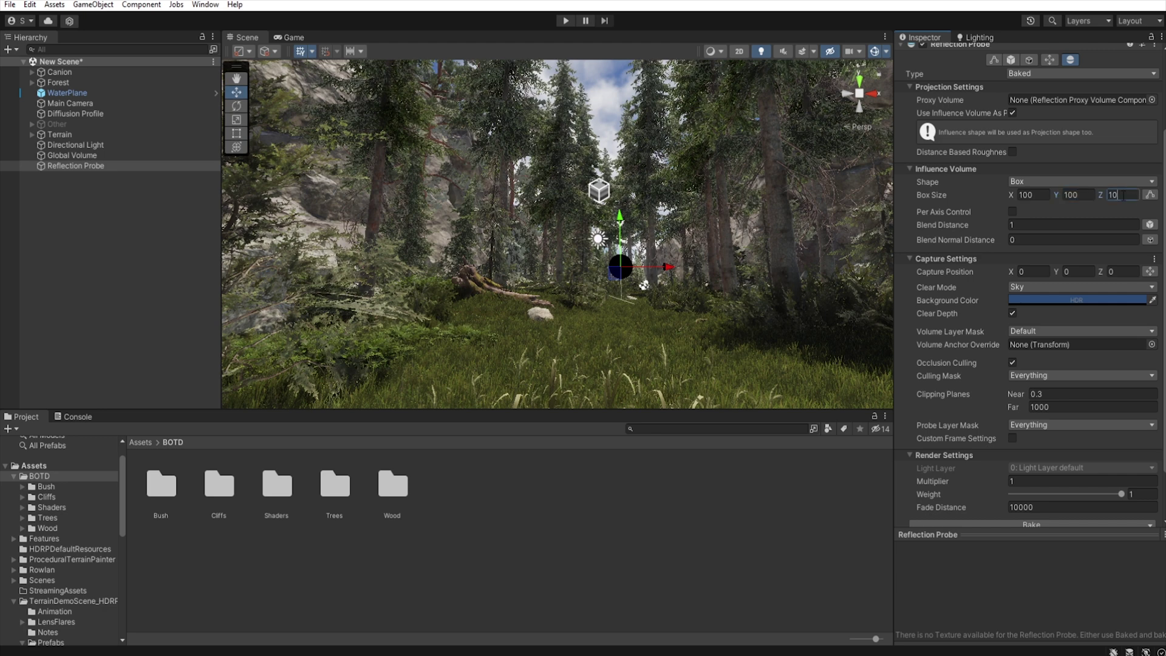
type("0")
Step: Bake the reflection probe and set its Multiplier to 2
scroll(965, 350, "down", 1)
scroll(974, 357, "down", 1)
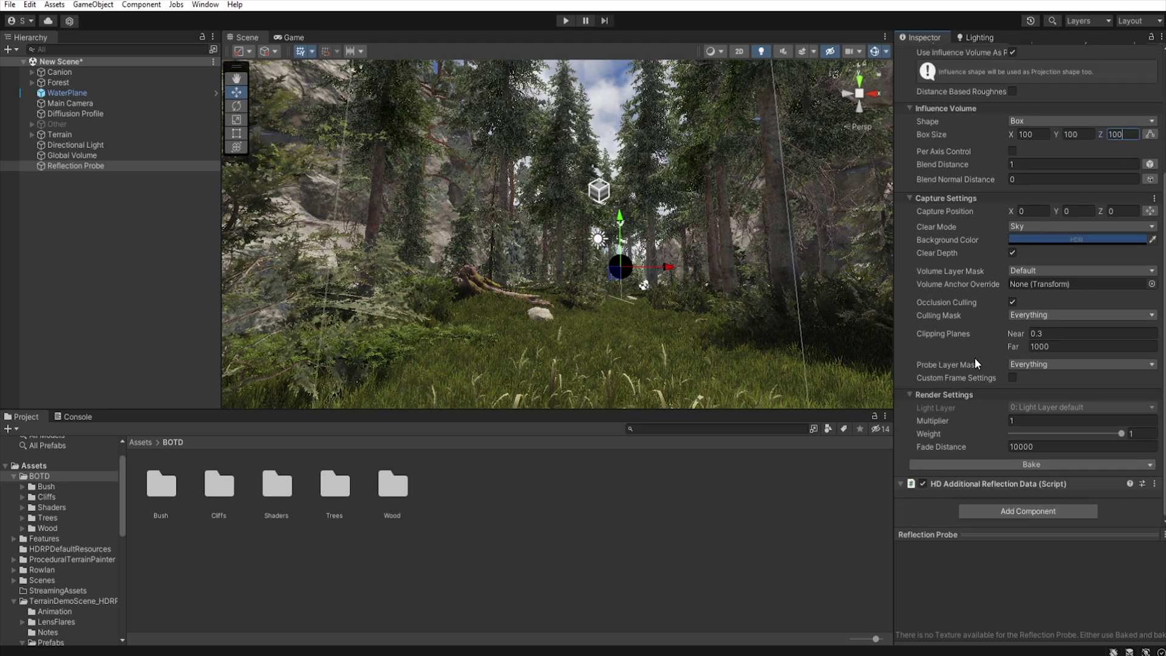
left_click(1033, 465)
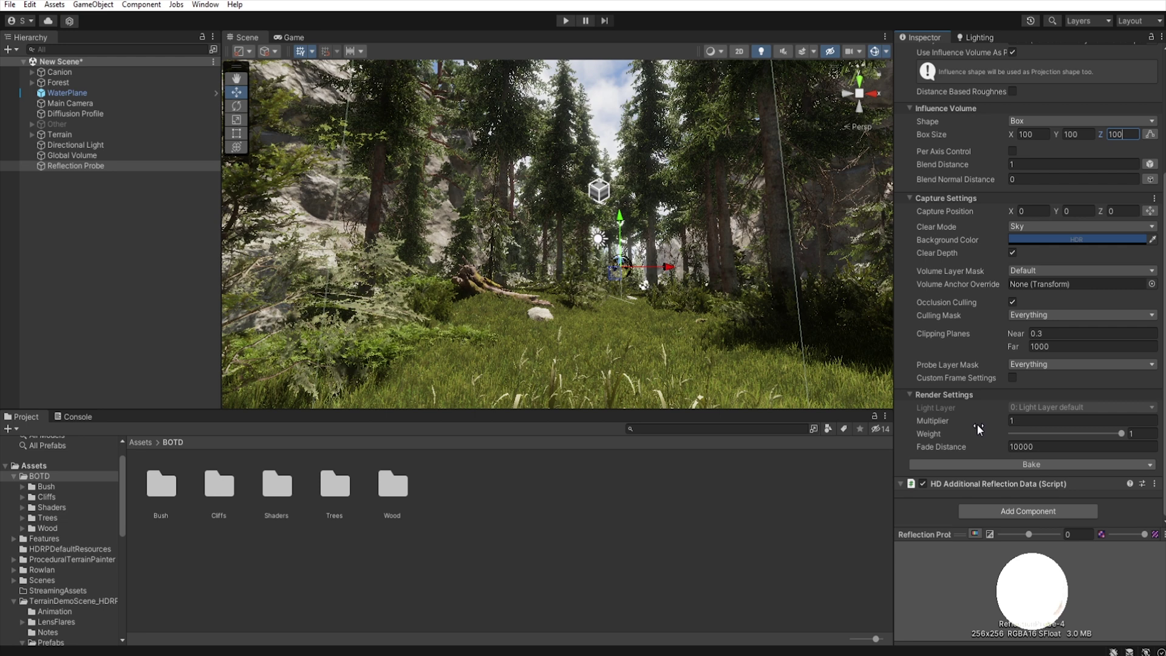
left_click_drag(964, 419, 987, 421)
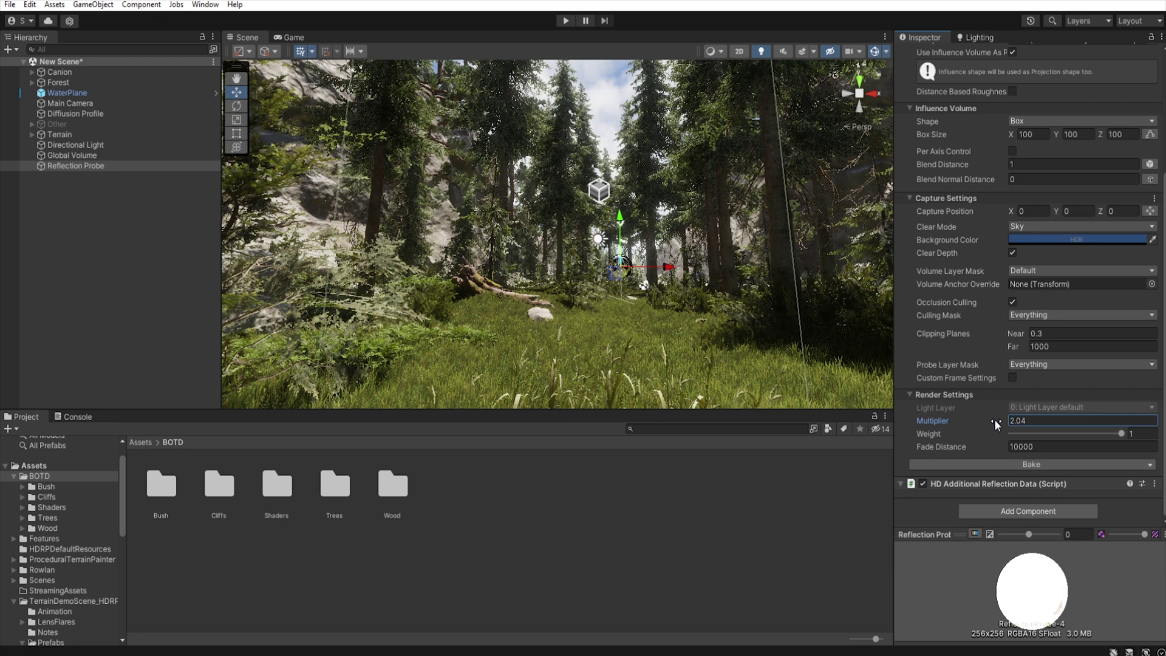
double_click(1039, 420)
type("2")
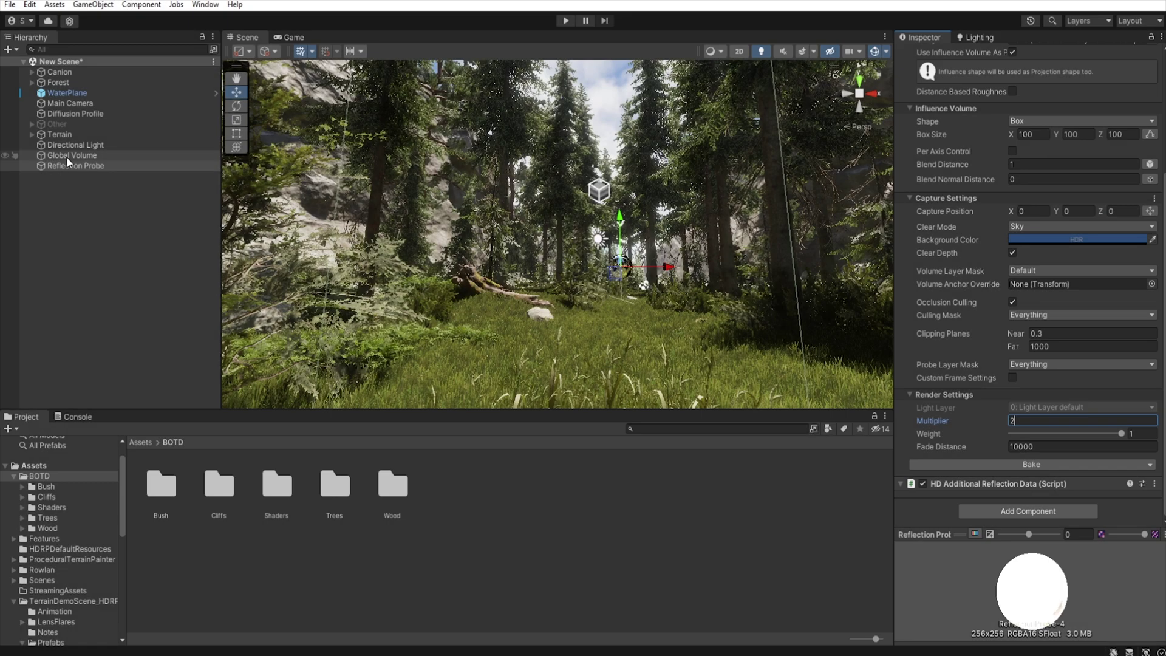
Step: Add a Shadows, Midtones, Highlights post-processing override to the Global Volume
left_click(68, 156)
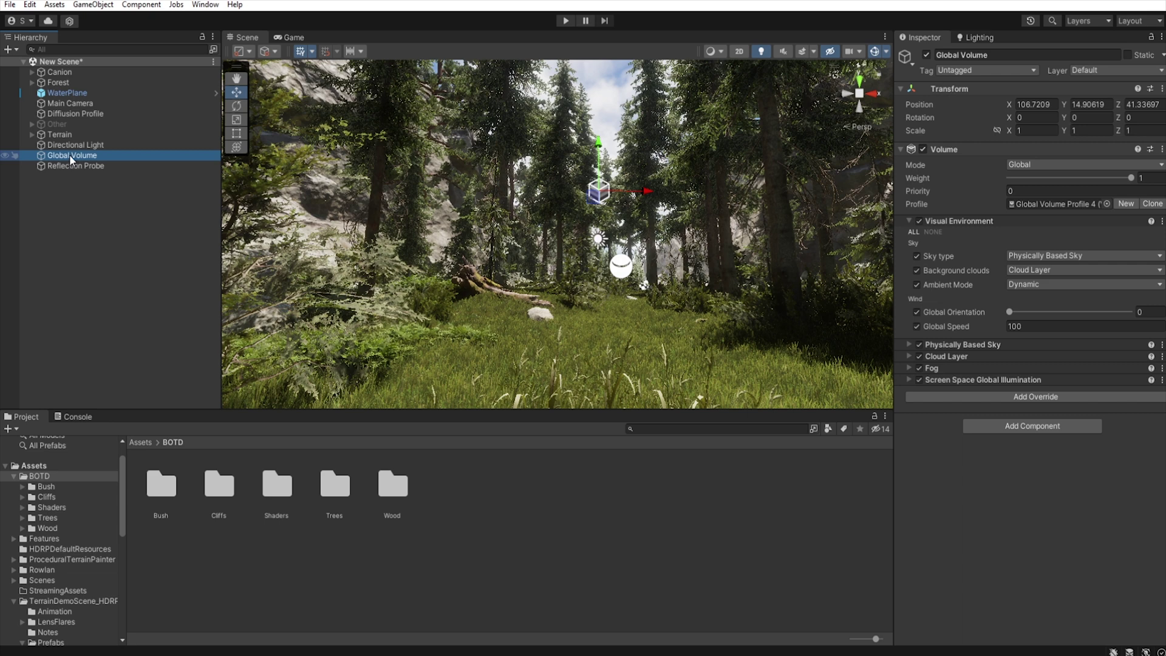
left_click(1048, 395)
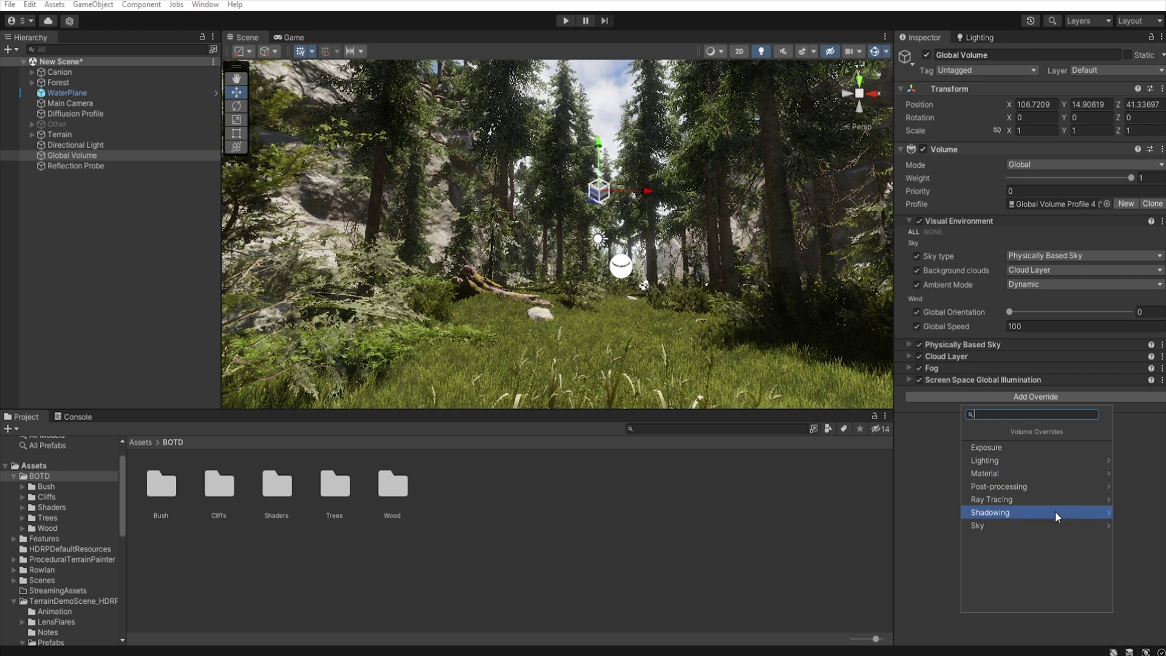
left_click(1047, 486)
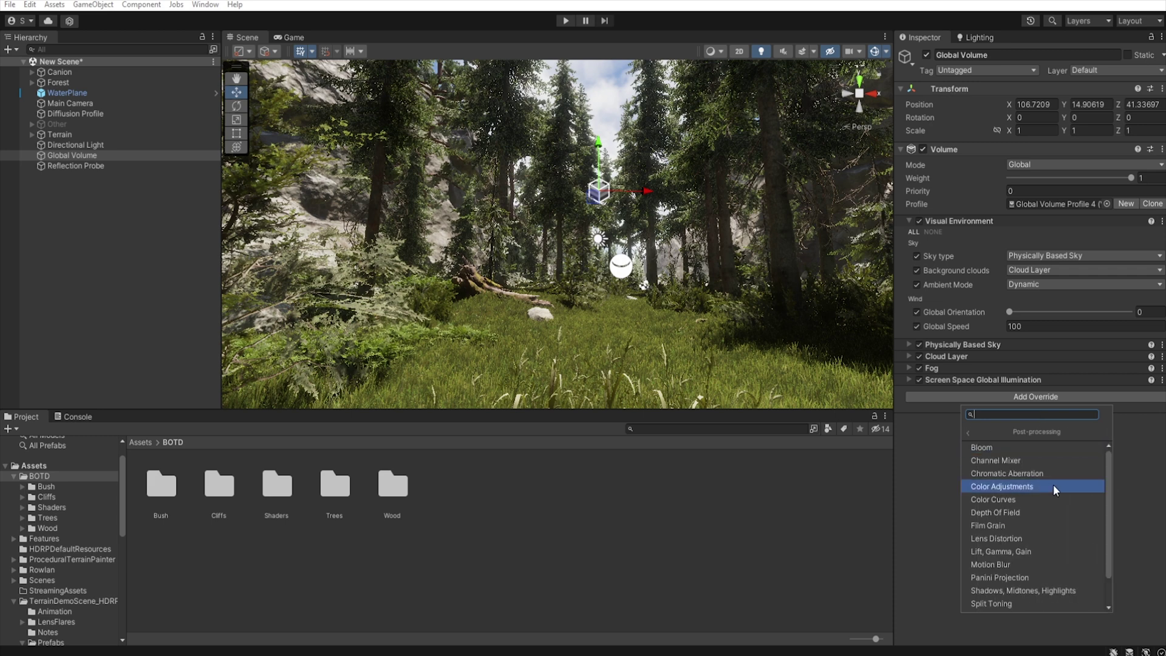
left_click(1058, 589)
scroll(999, 408, "down", 3)
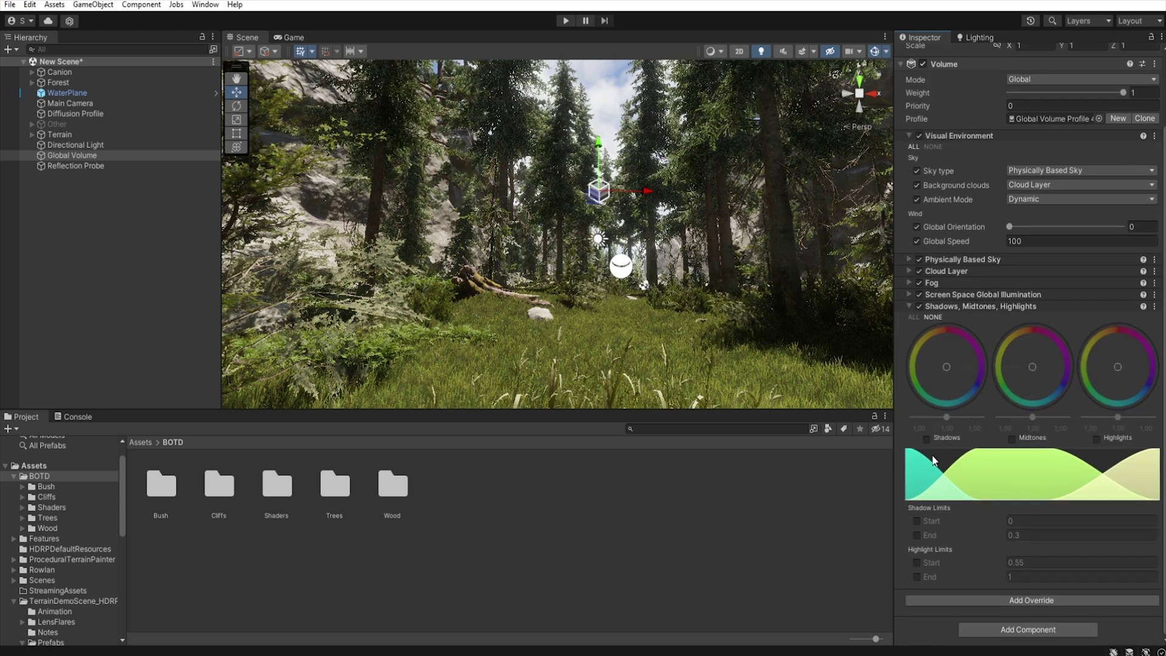
Step: Enable the Shadows wheel and lift the shadows slightly with a small tint shift
left_click(925, 439)
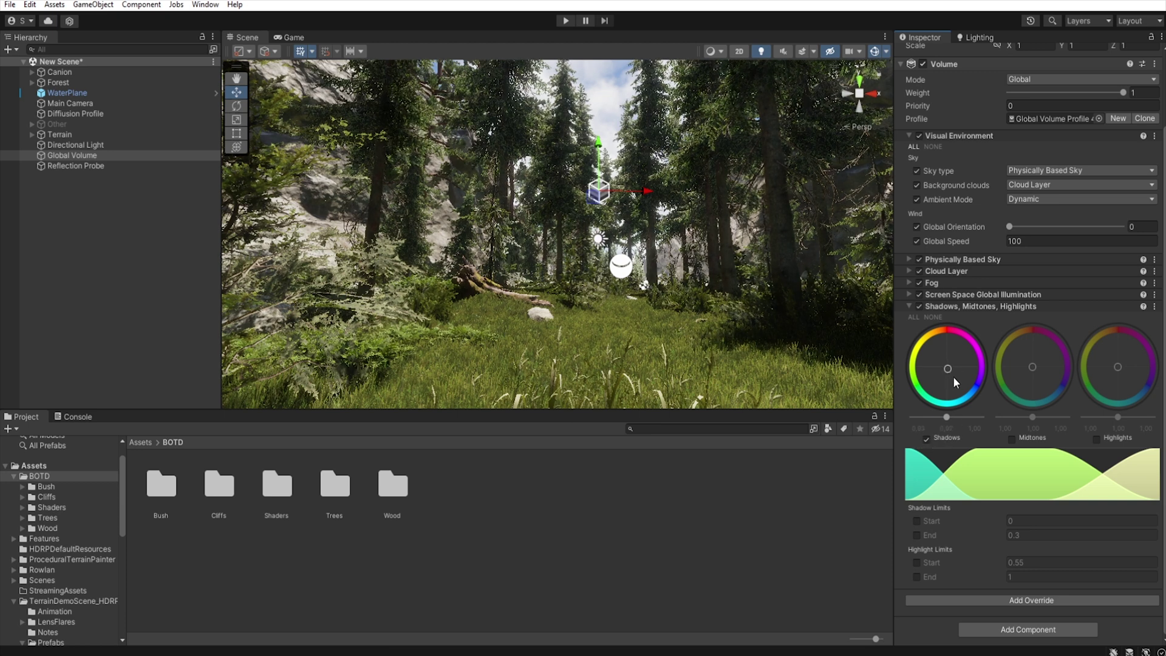
left_click_drag(954, 379, 953, 382)
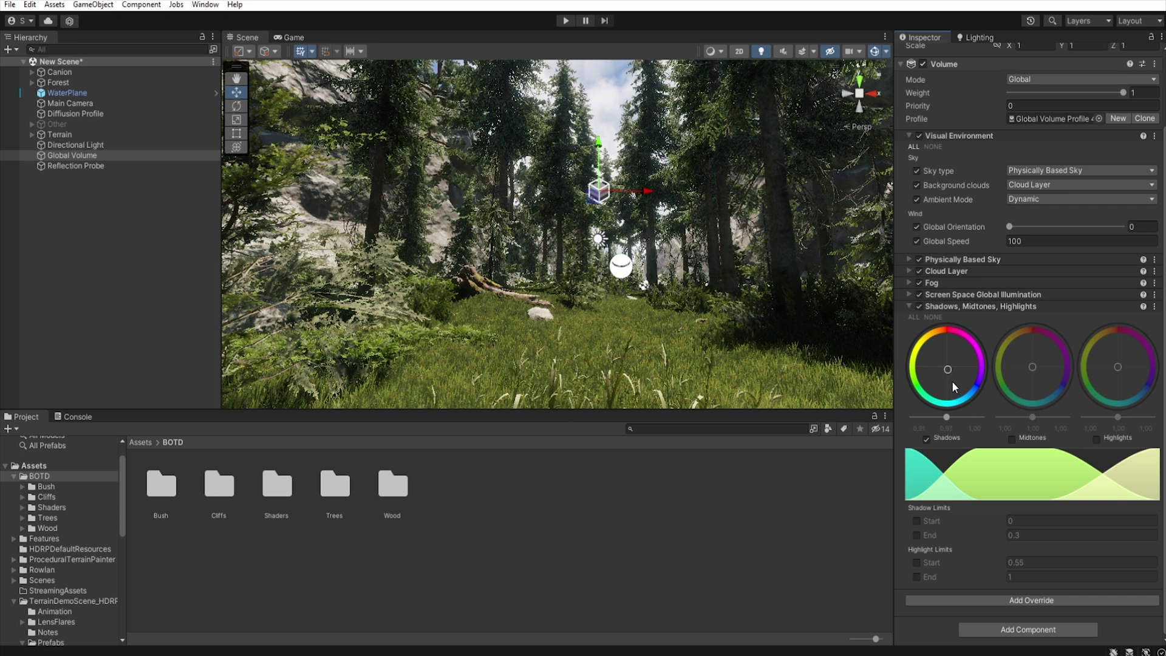
left_click_drag(948, 418, 948, 418)
Step: Add a Color Adjustments post-processing override with Contrast enabled and set to -14
left_click(910, 305)
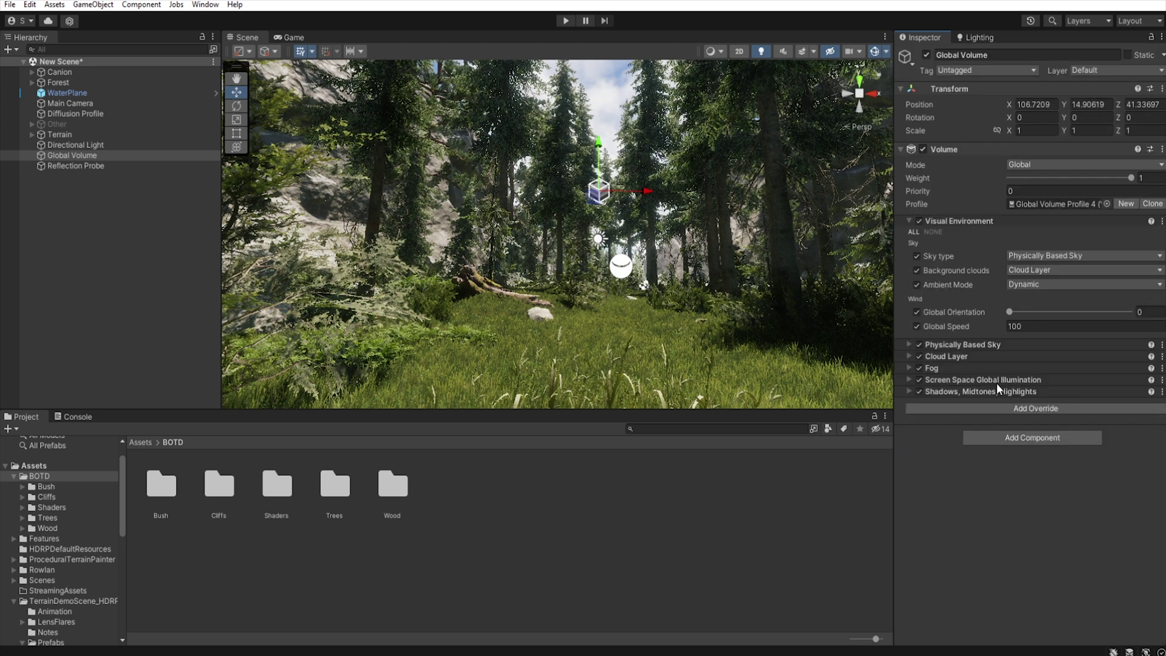
left_click(1041, 408)
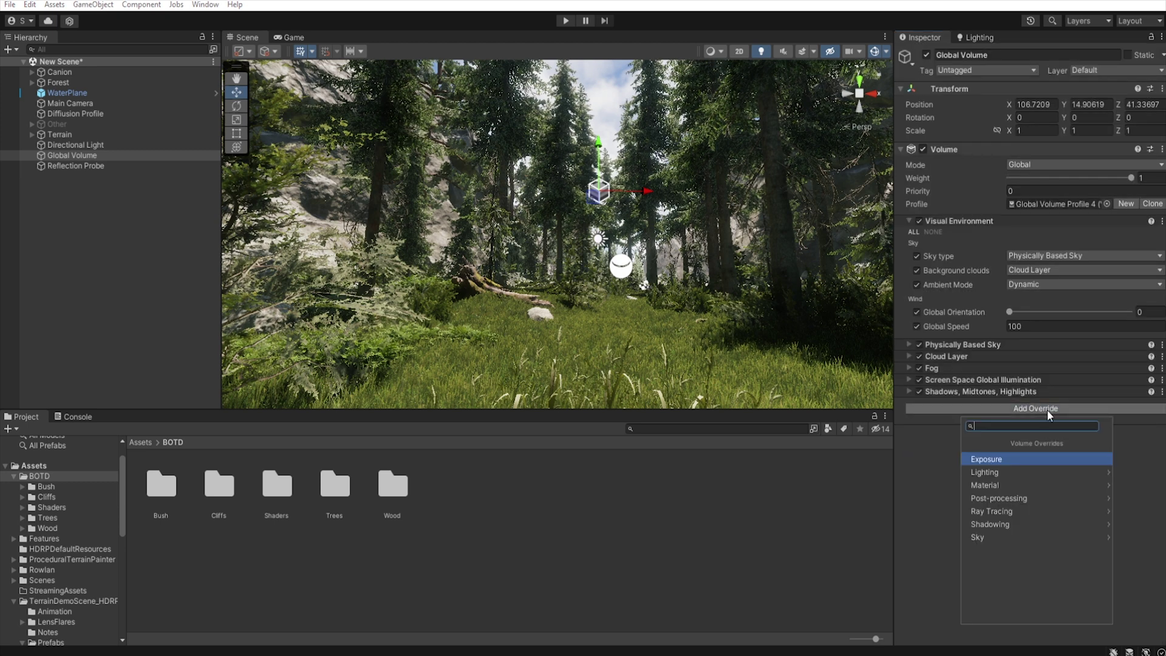
left_click(1038, 497)
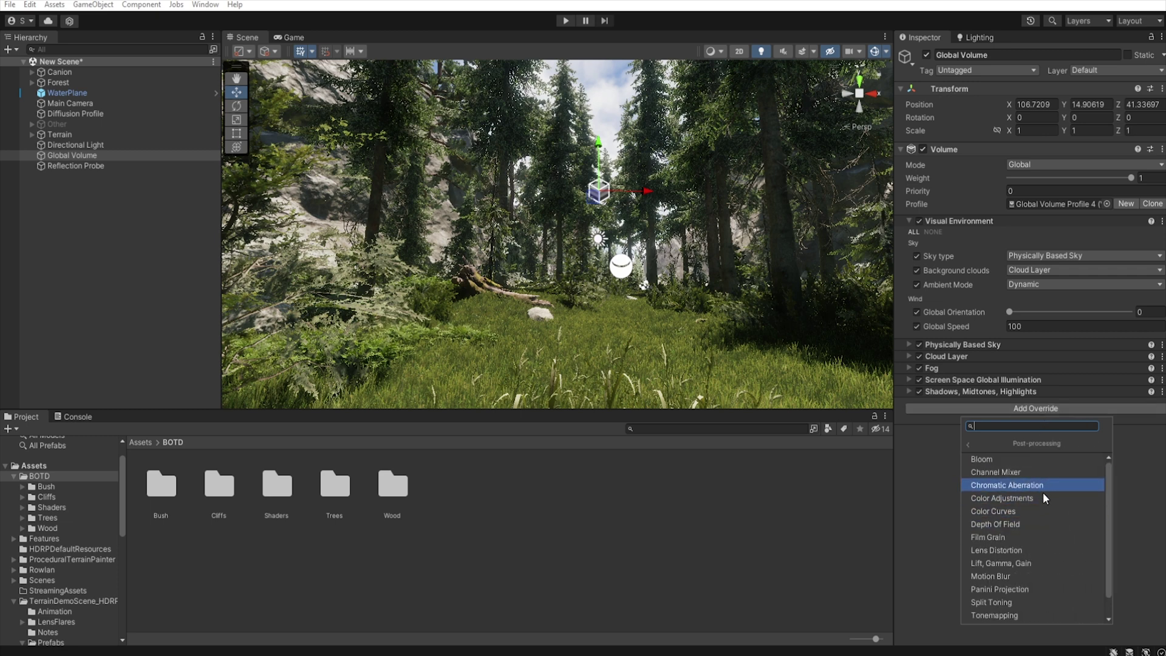
left_click(1024, 497)
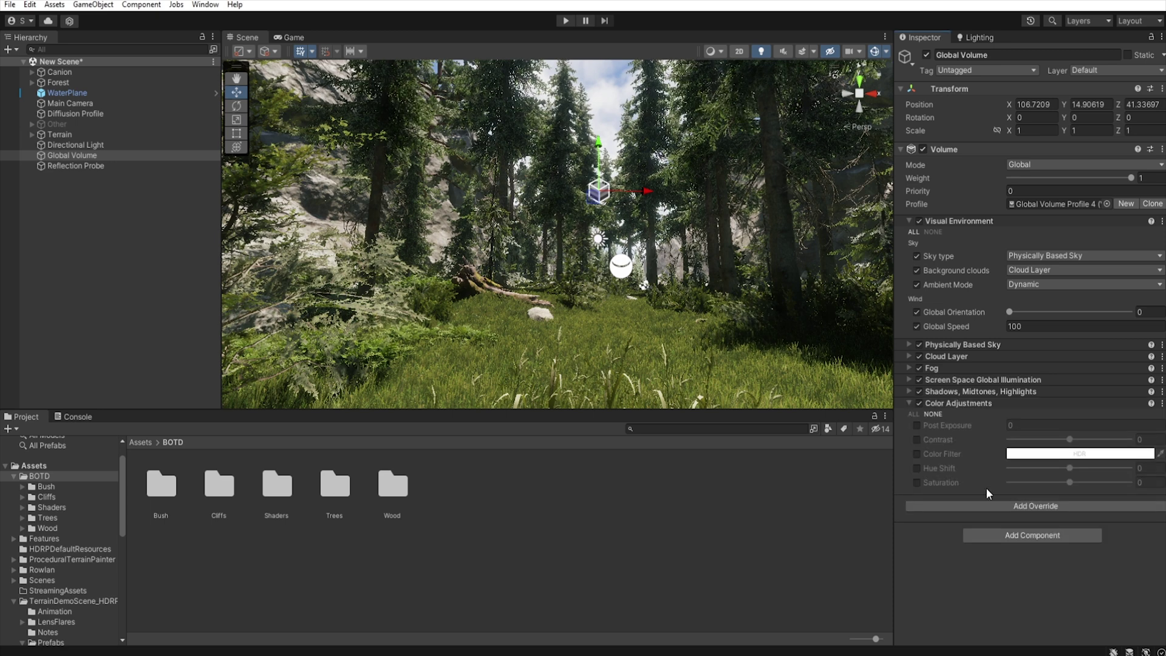
left_click(917, 439)
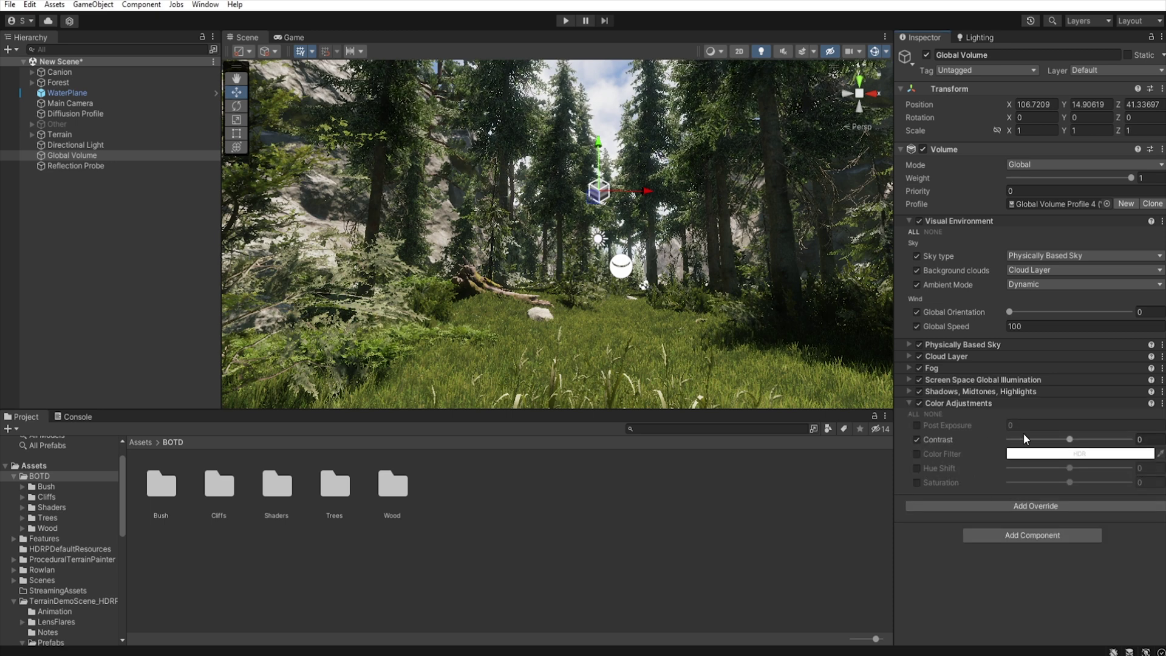
left_click(1070, 440)
left_click_drag(1070, 443, 1062, 443)
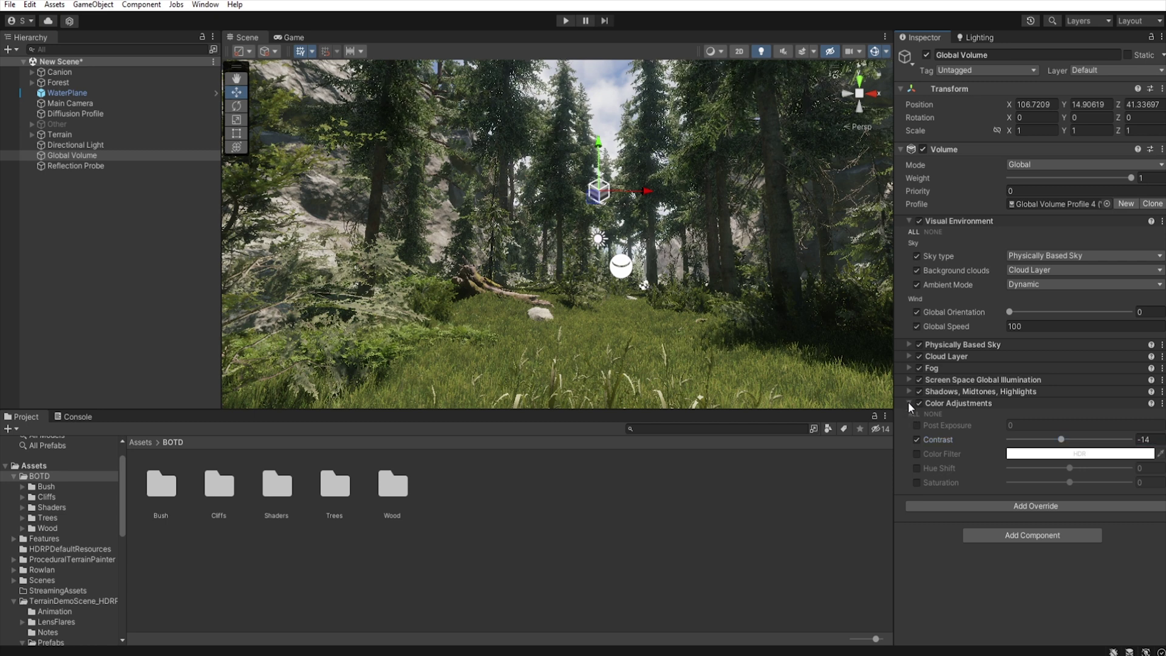
left_click(909, 404)
Step: Create a Local Volumetric Fog object from the Hierarchy's Rendering menu
right_click(97, 180)
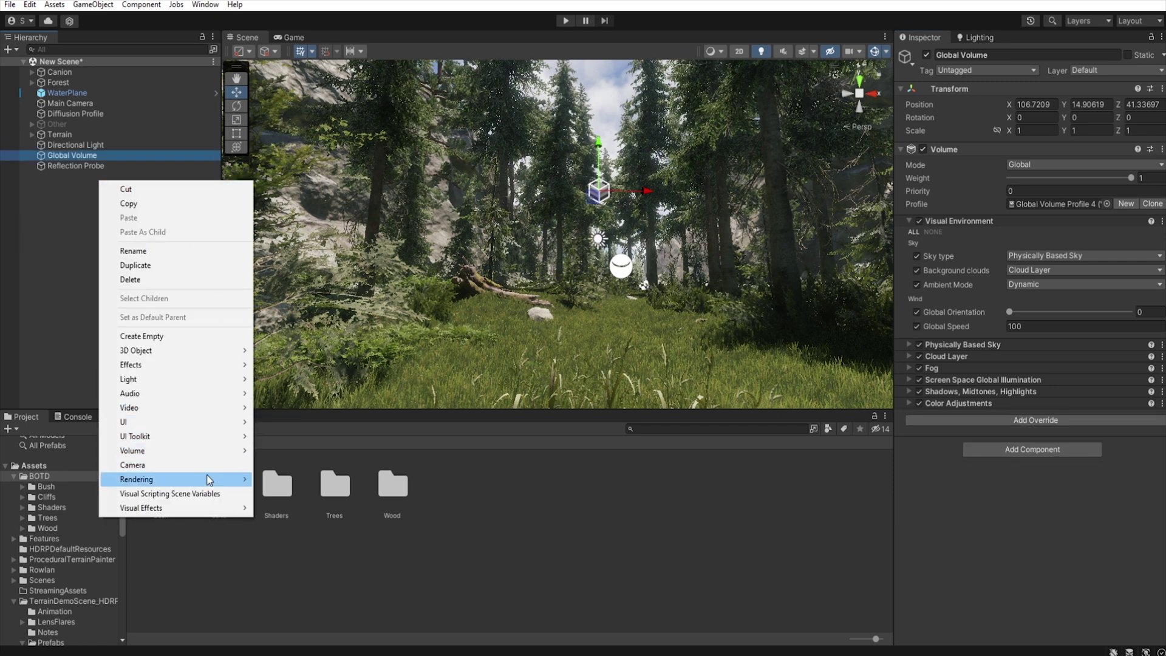
mouse_move(204, 480)
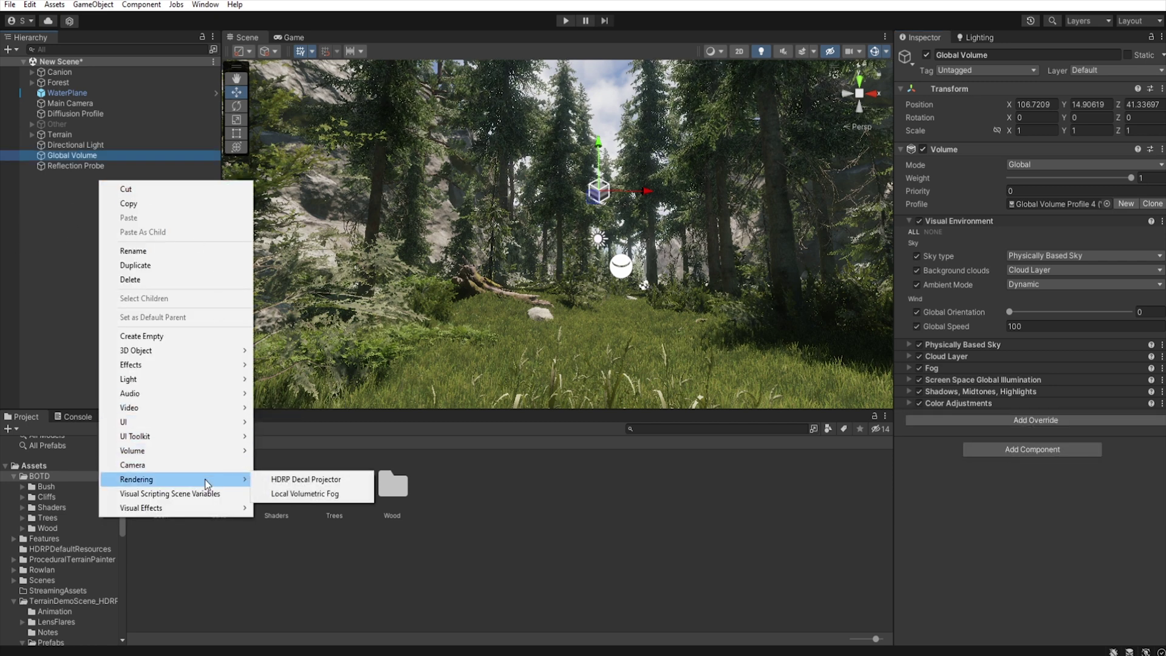
left_click(304, 493)
Step: Size the fog volume to 100 on X, Y and Z, and set Fog Distance to 1333
left_click(1056, 222)
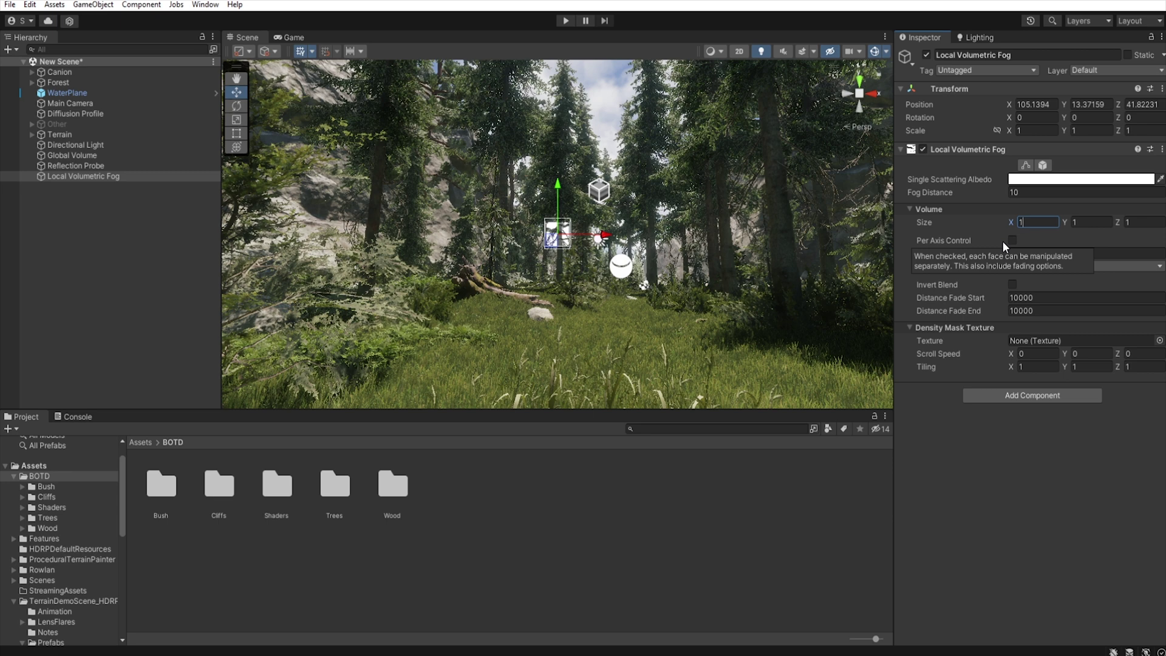
type("100")
left_click(1091, 222)
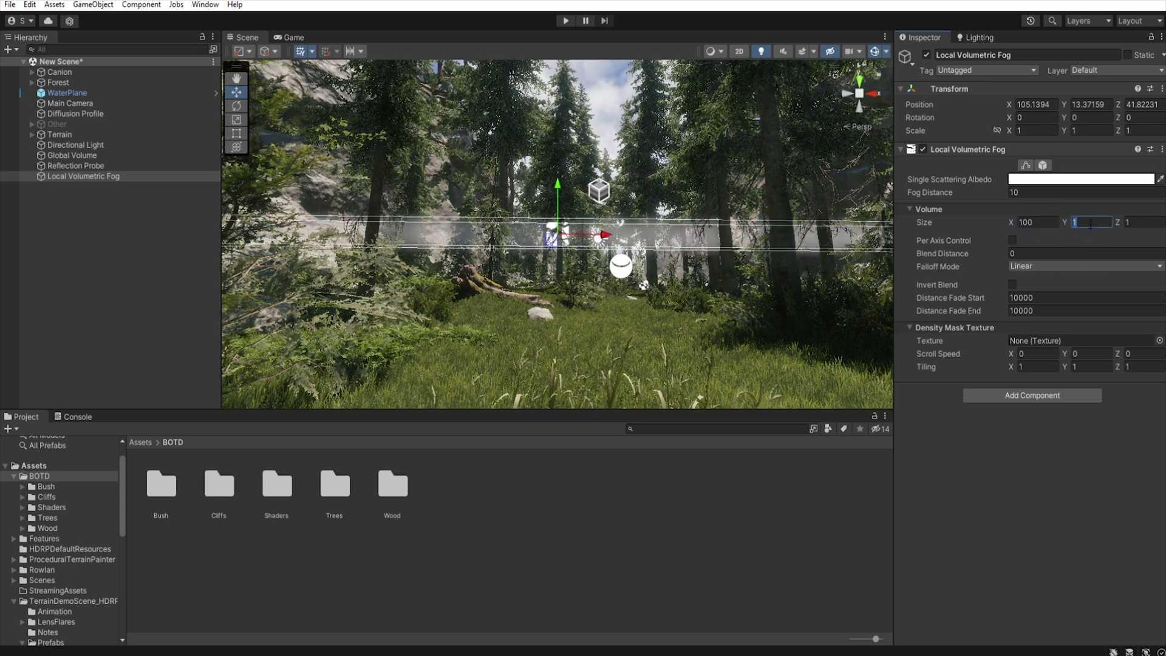
type("100")
left_click(1147, 222)
type("100")
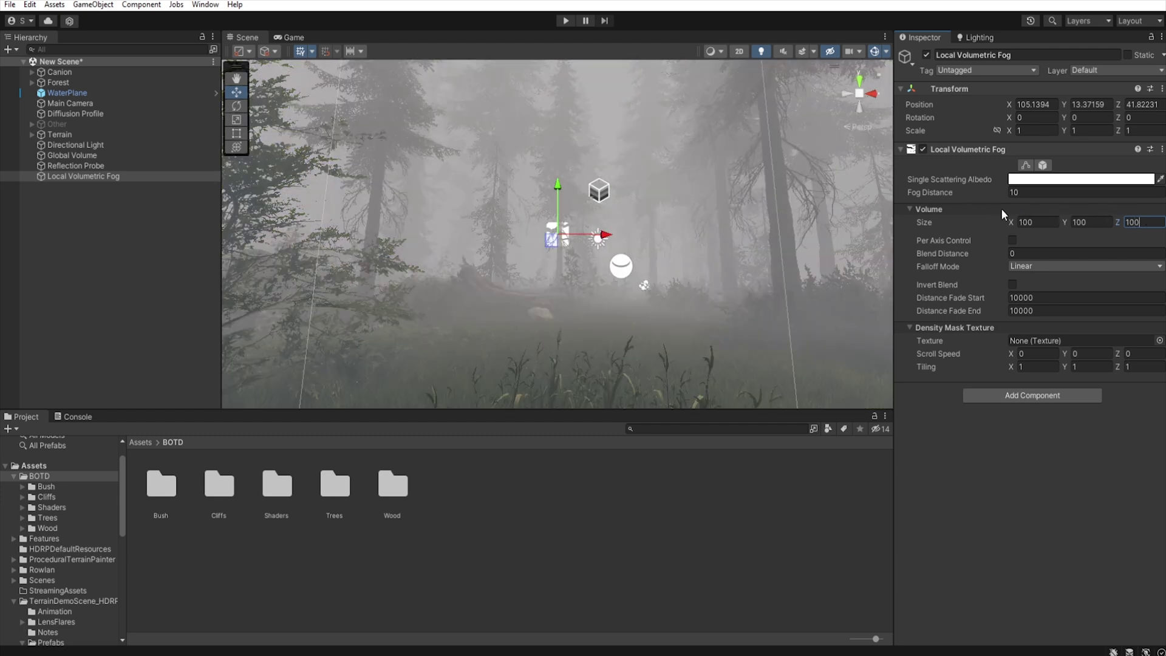
left_click(1033, 193)
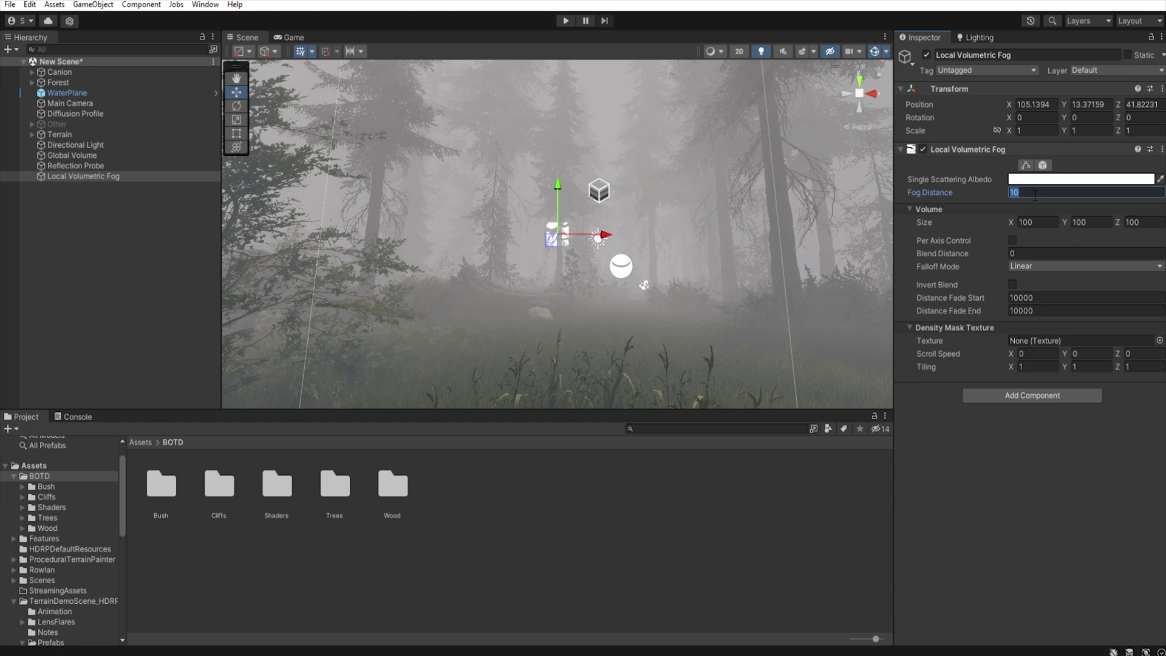
type("1333")
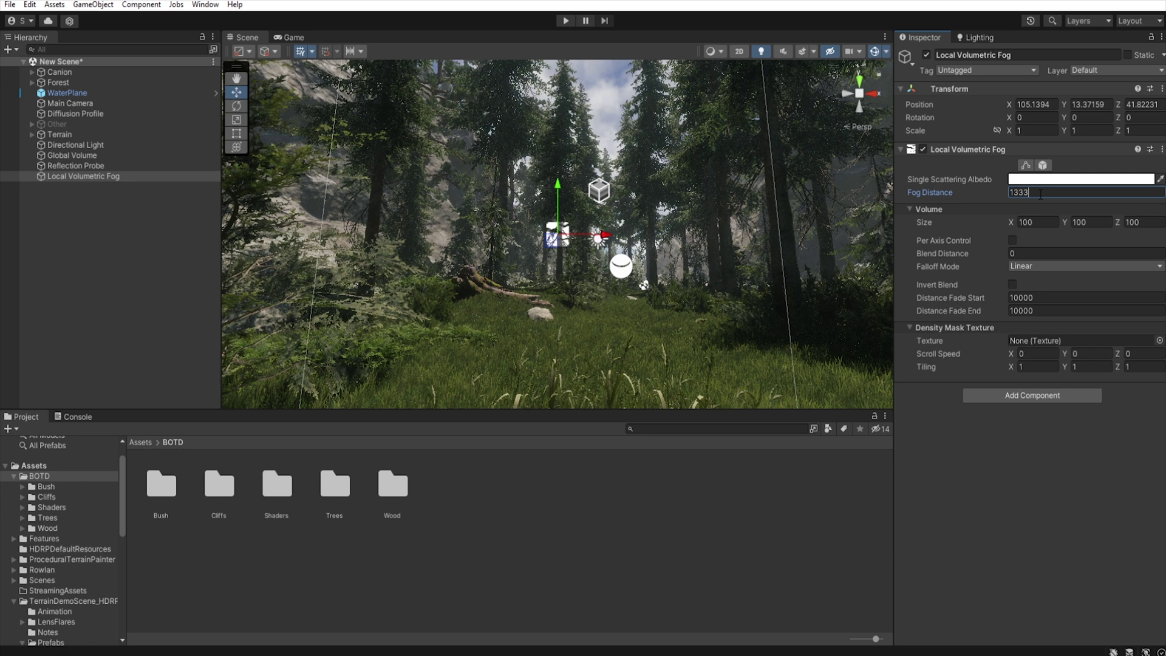
Step: Set the fog's Single Scattering Albedo to the soft green 60BF85
left_click(1081, 179)
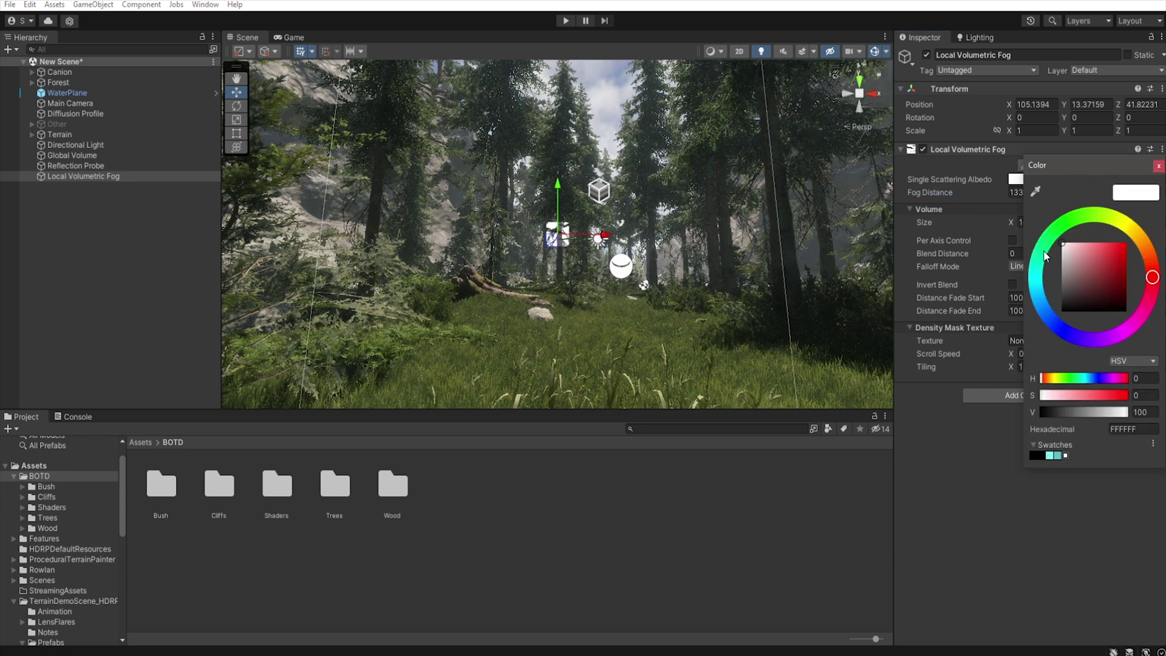
mouse_move(1045, 249)
left_mouse_down()
mouse_move(1048, 240)
mouse_move(1091, 264)
left_mouse_up()
left_click(1095, 260)
left_click(1159, 166)
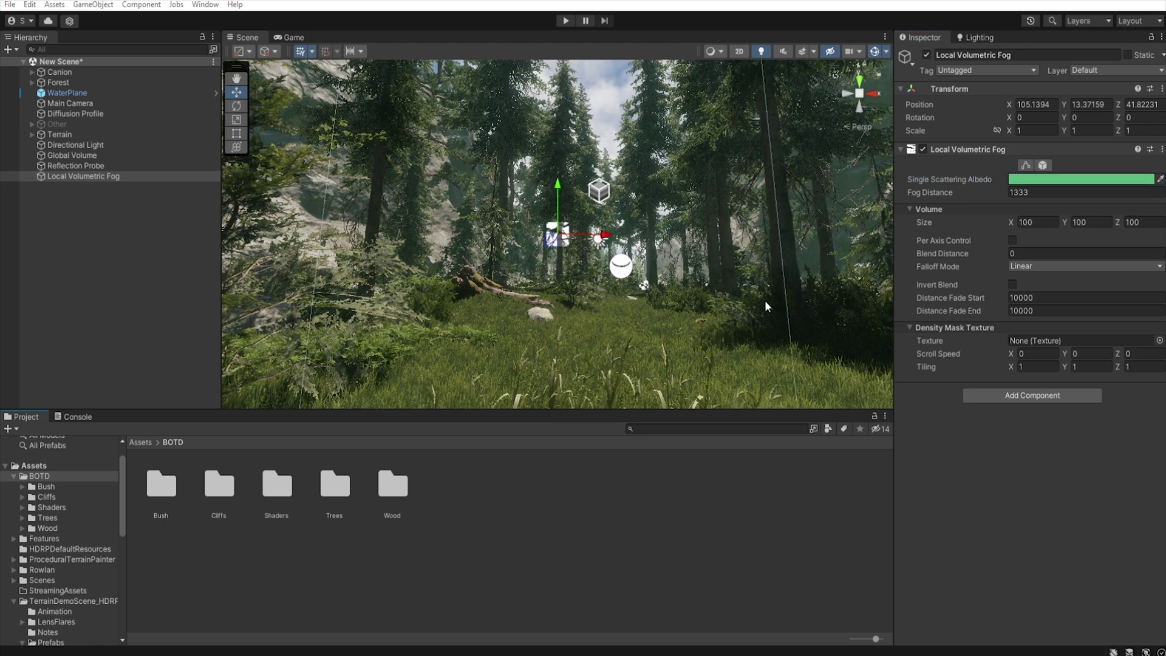
Step: Give the Directional Light shadow Dimmer 0.9, Contact Shadows, multiplier 2.24 and 83922.85 lux intensity
left_click(114, 145)
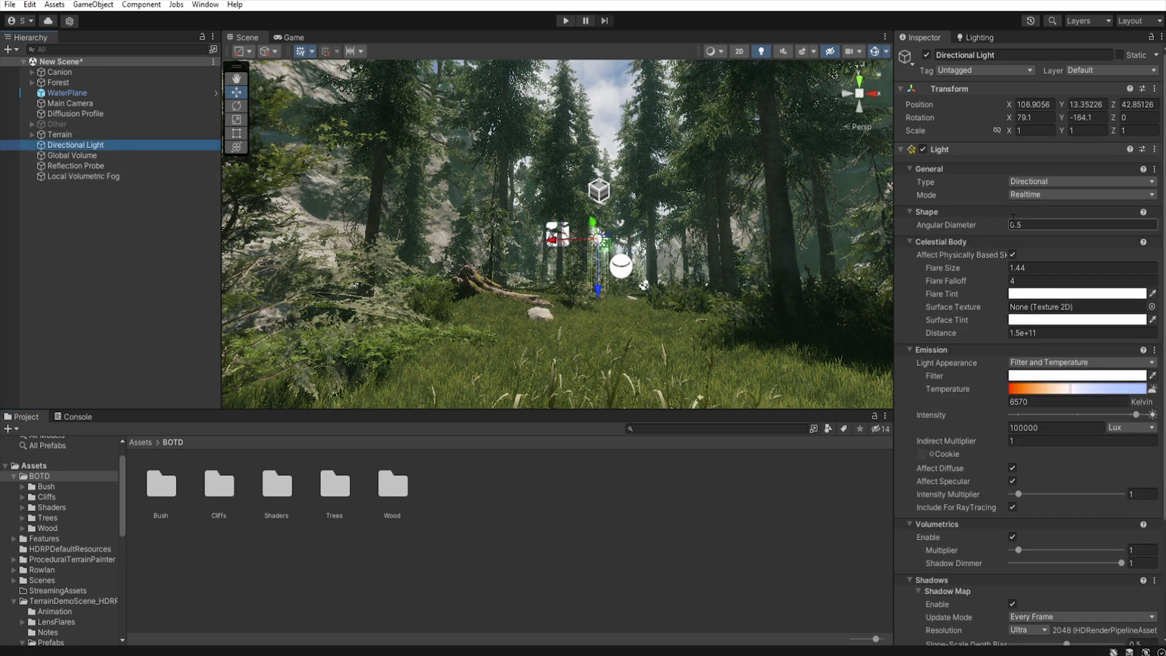
scroll(965, 321, "down", 5)
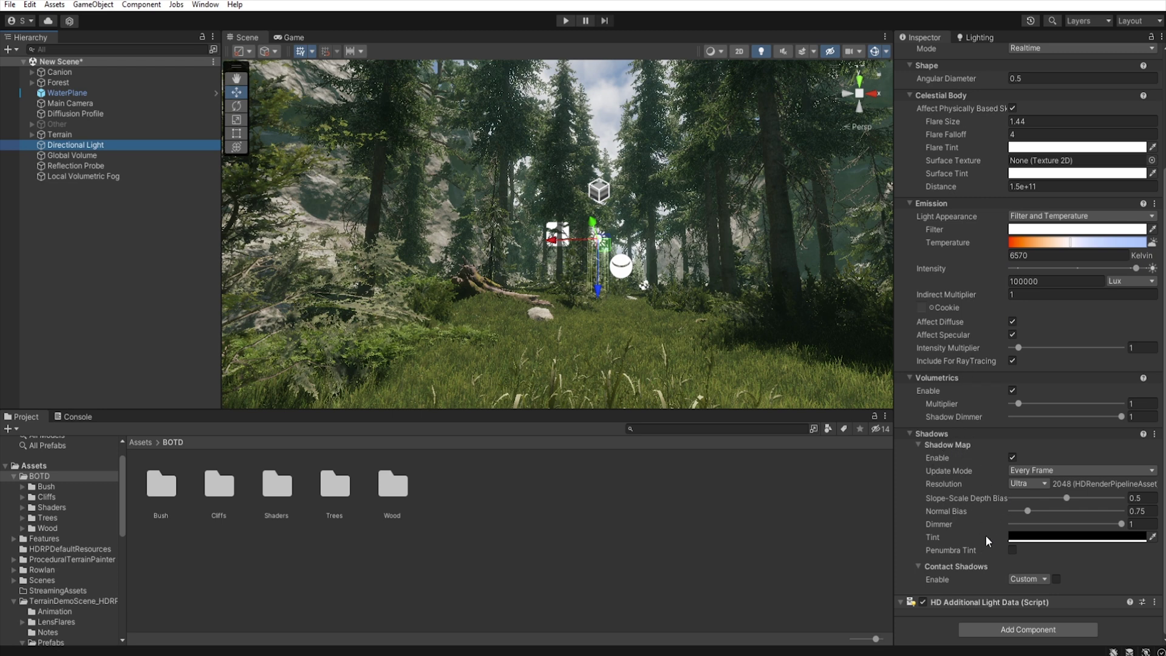
left_click_drag(1123, 528, 1113, 529)
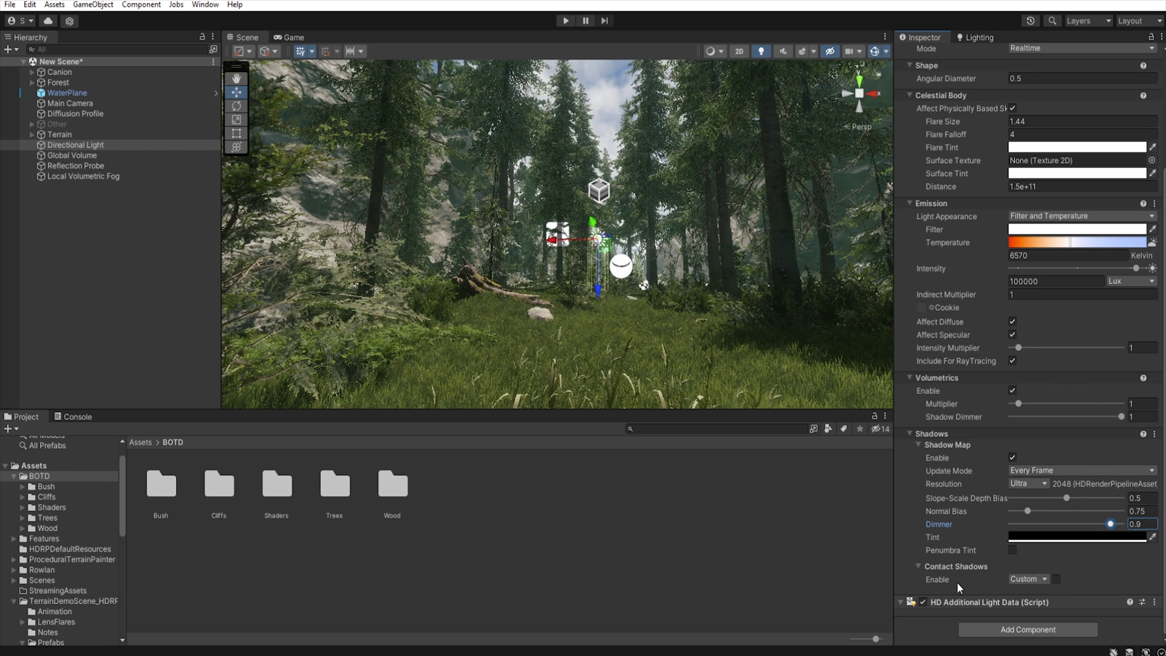
left_click(1056, 579)
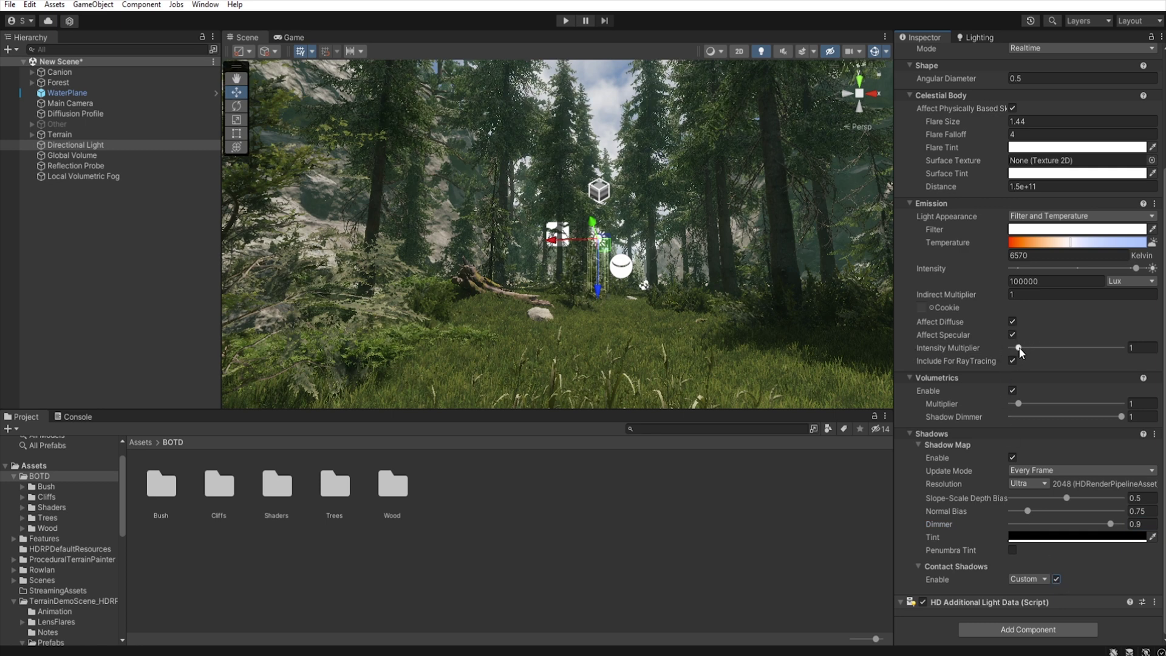
left_click_drag(1018, 349, 1026, 351)
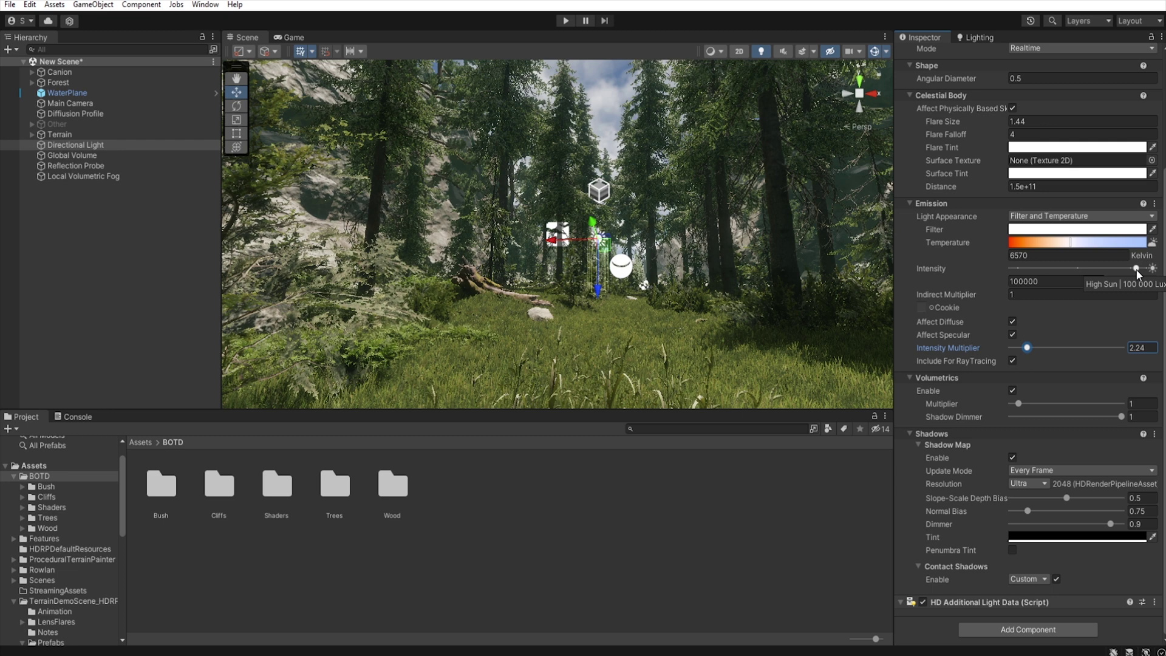
left_click_drag(1136, 270, 1133, 270)
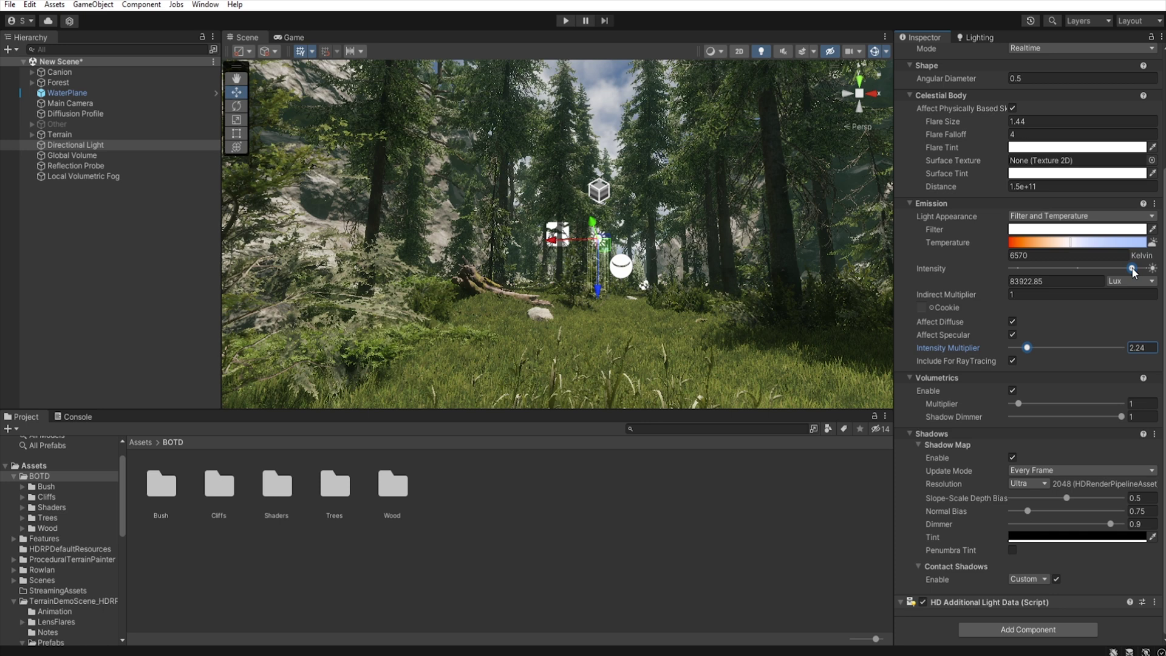
Step: Add Lift, Gamma, Gain to the Global Volume, enabling Gain and raising it just above 1
left_click(83, 155)
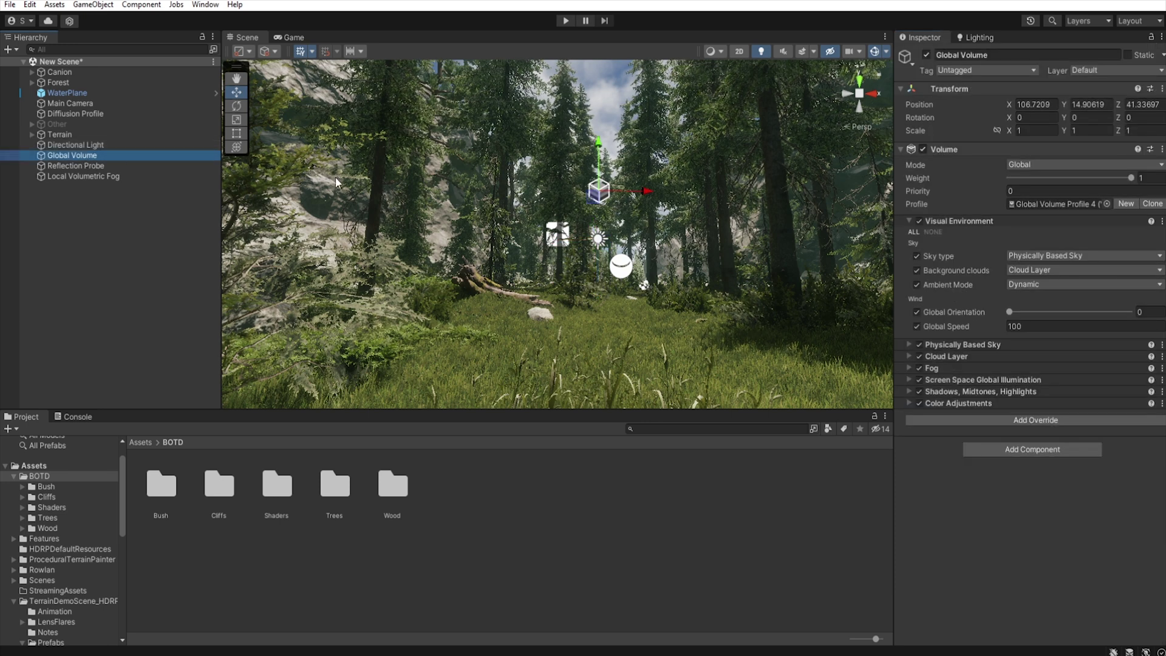
left_click(1044, 421)
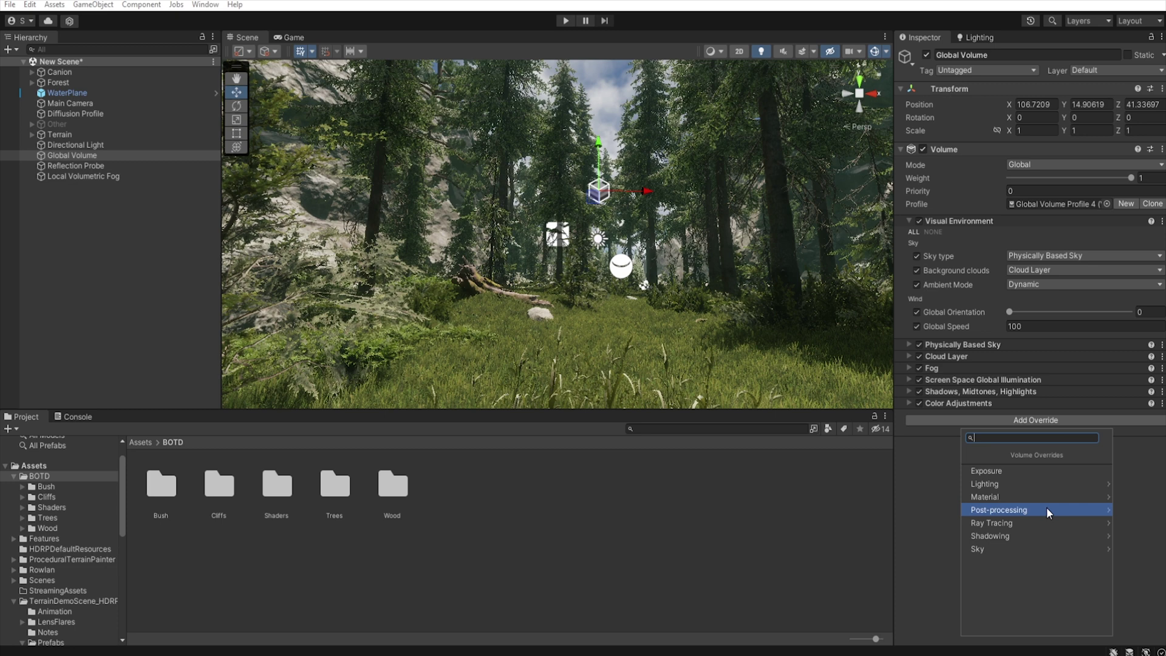
left_click(1047, 509)
scroll(1044, 523, "down", 1)
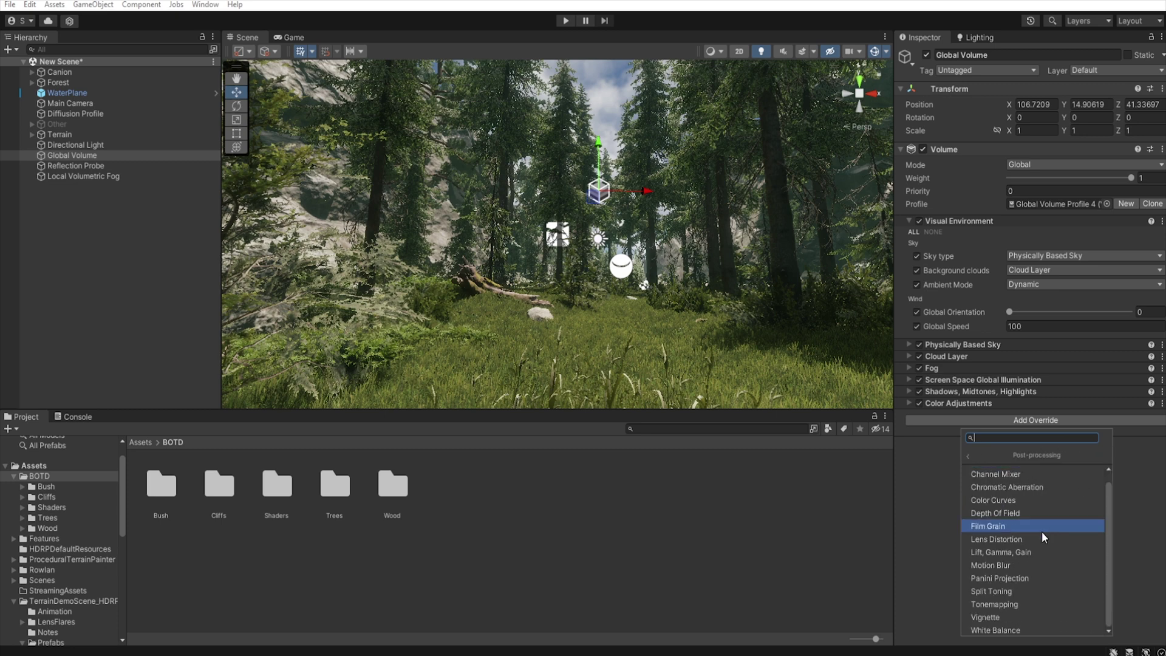
left_click(1036, 553)
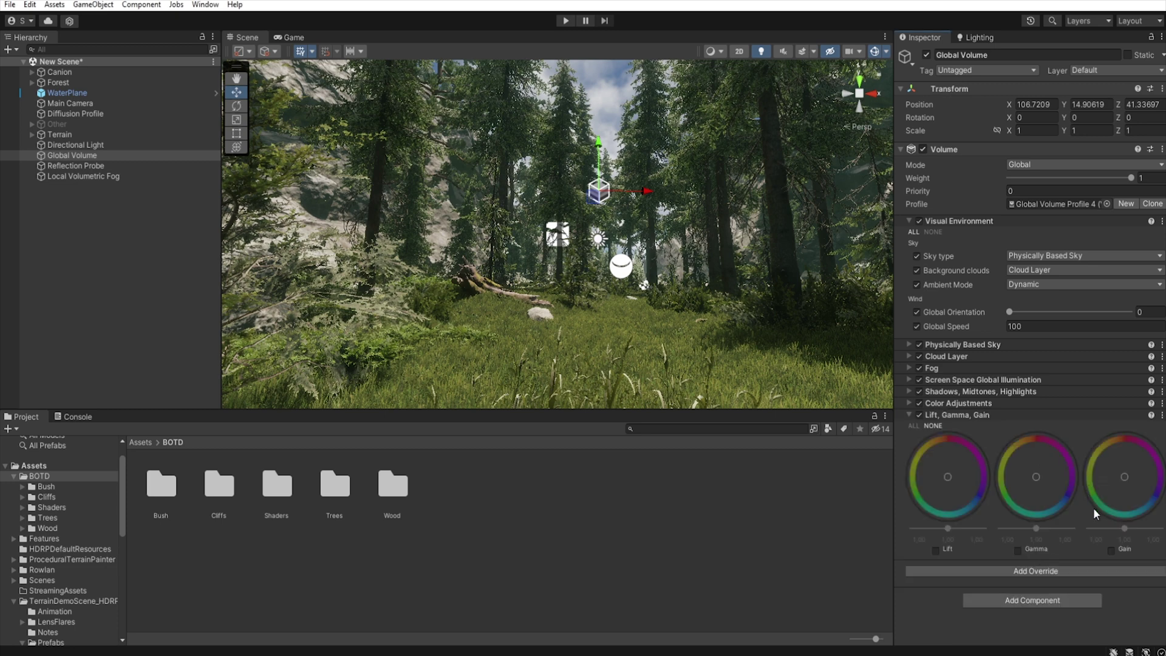
left_click(1111, 550)
left_click_drag(1124, 528, 1129, 529)
left_click(909, 413)
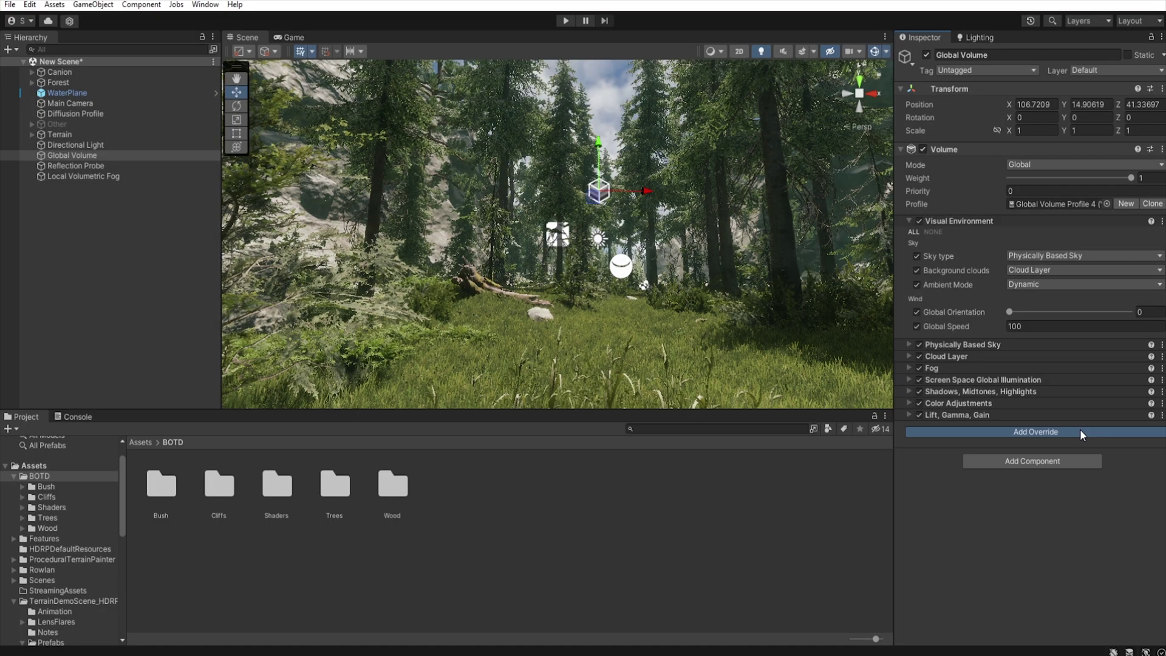
Step: Add a Contact Shadows override with every setting overridden and the effect turned on
left_click(1080, 430)
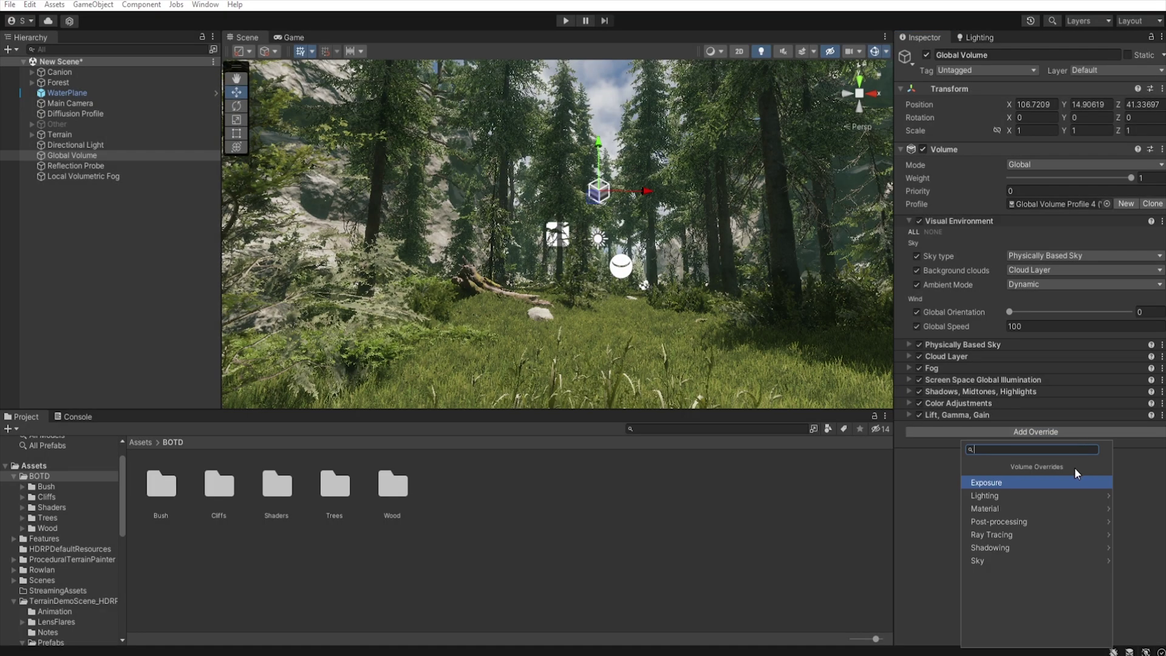
left_click(1068, 547)
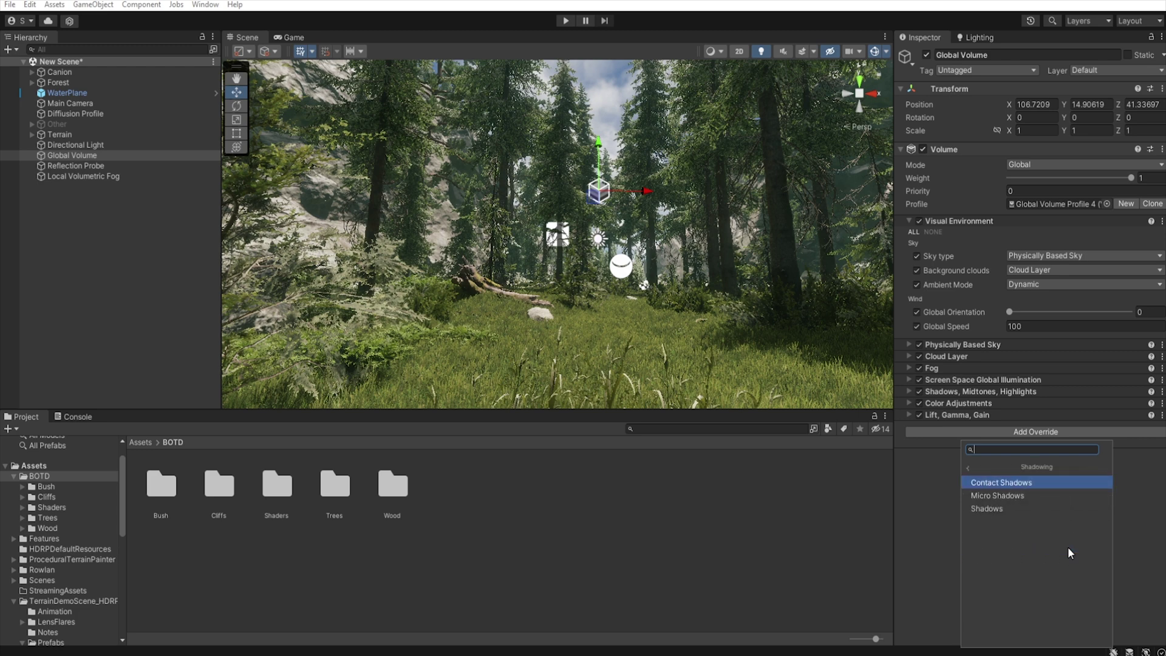
left_click(1047, 485)
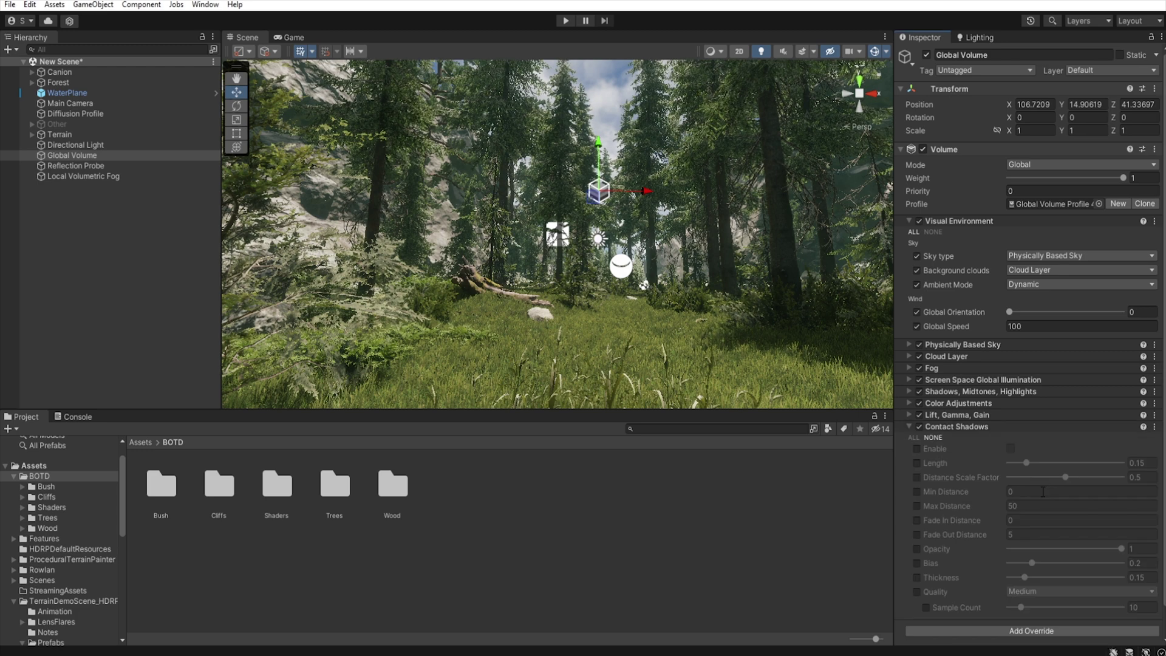
left_click(913, 438)
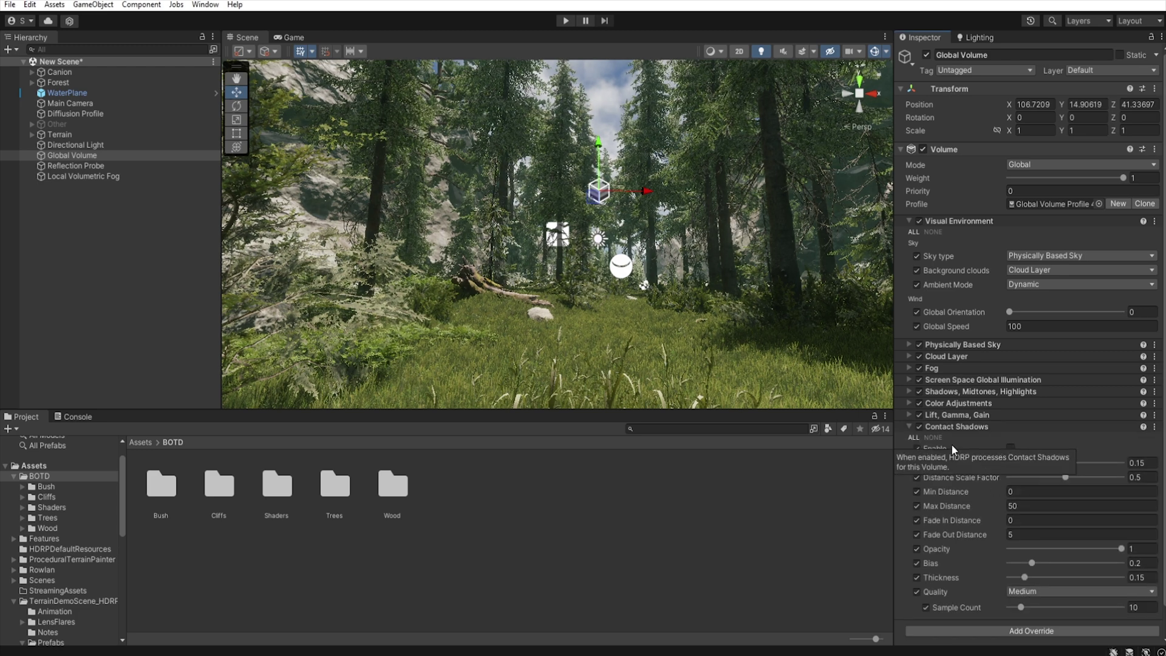
left_click(1010, 448)
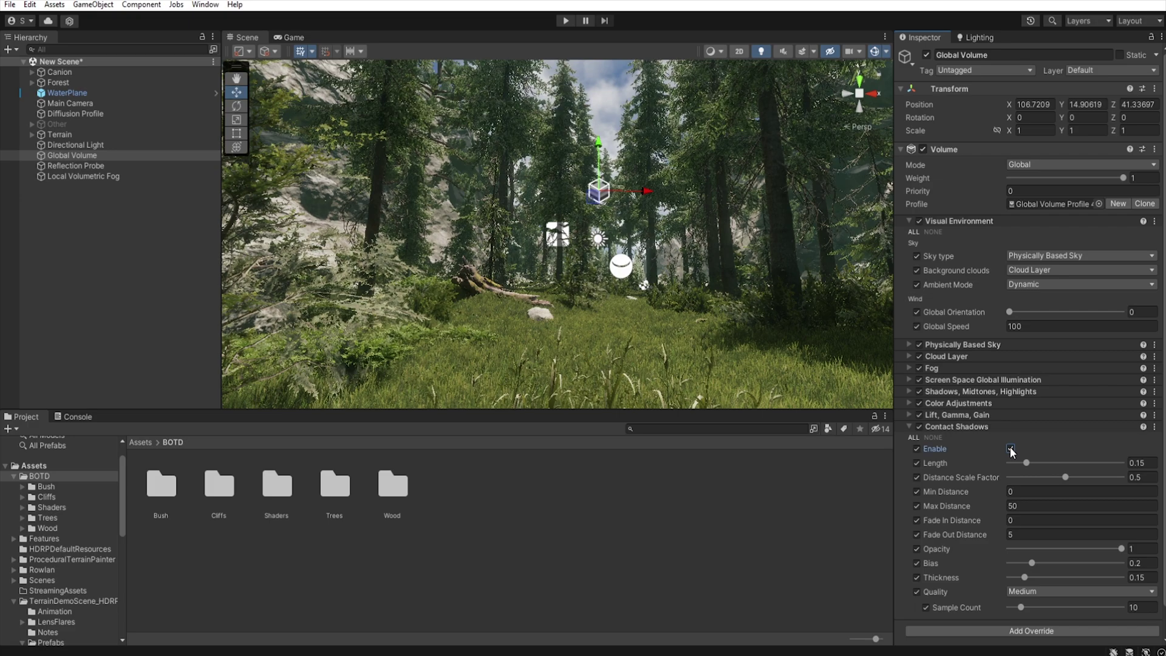
Step: Set contact shadow Opacity to 0.782 and Sample Count to 64 while checking the grass
right_click_drag(701, 250, 690, 424)
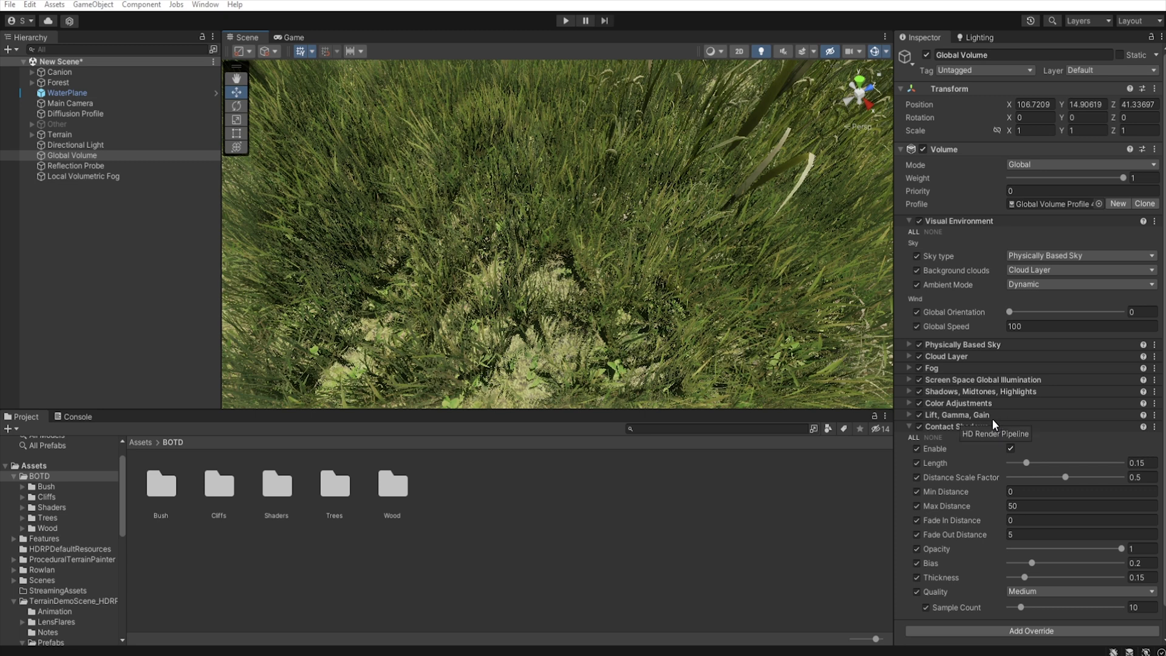
left_click_drag(1122, 549, 1099, 556)
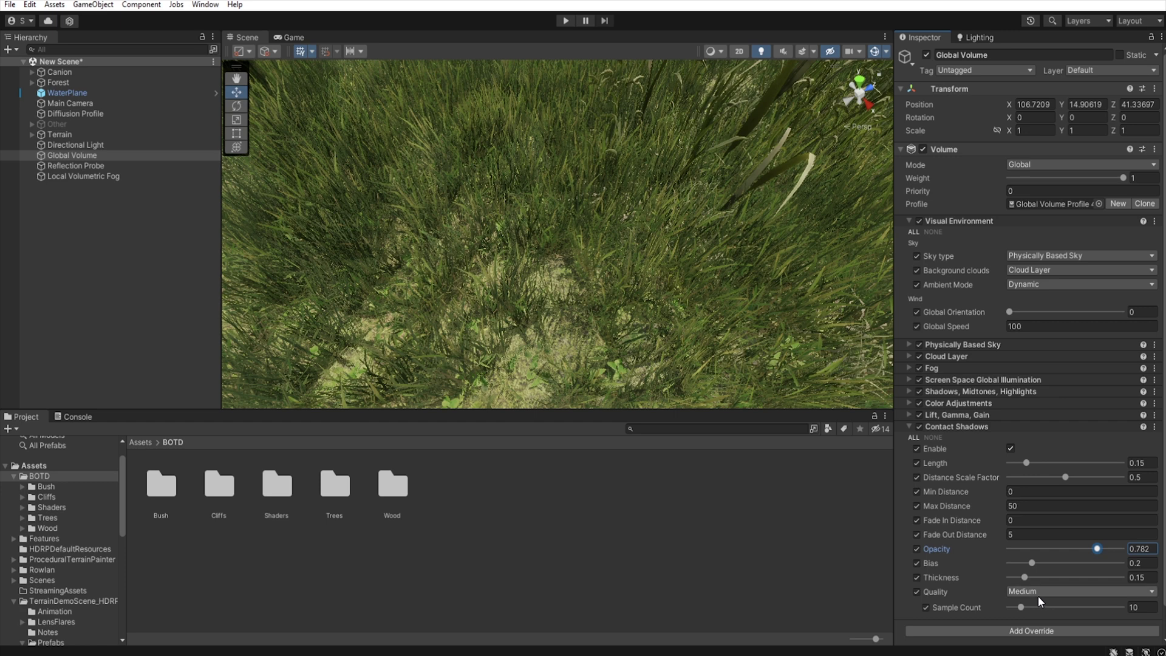
left_click_drag(1022, 607, 1101, 617)
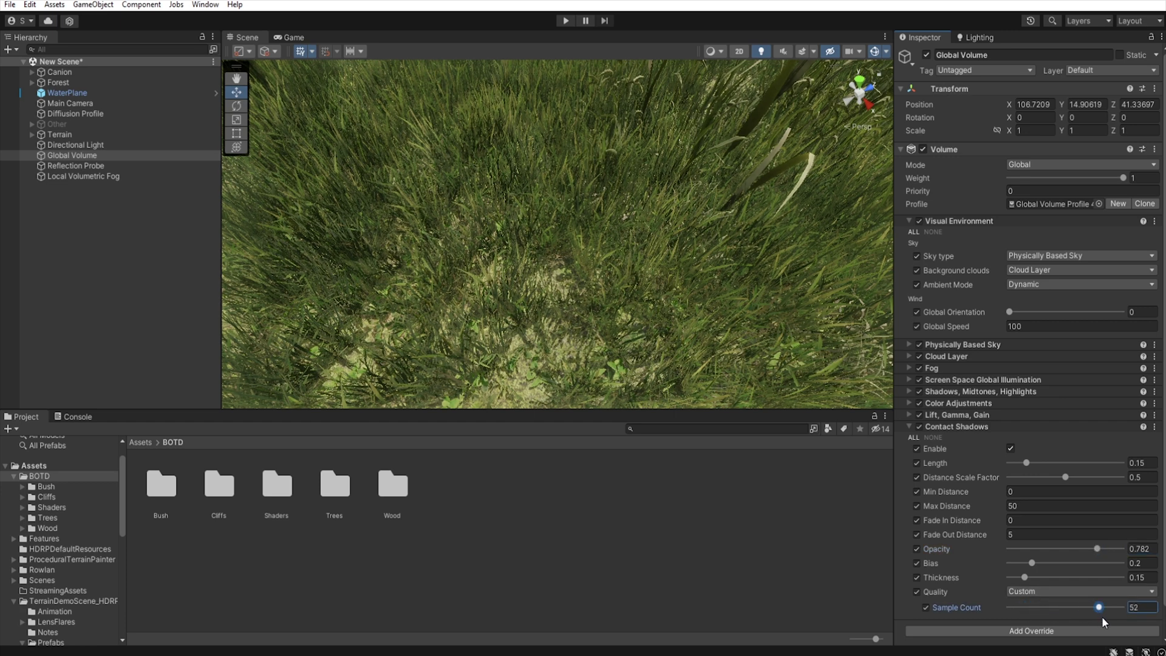
right_click_drag(635, 321, 941, 91)
Step: Add a Micro Shadows override with all settings overridden, enabled, and Opacity about 0.494
left_click(1045, 630)
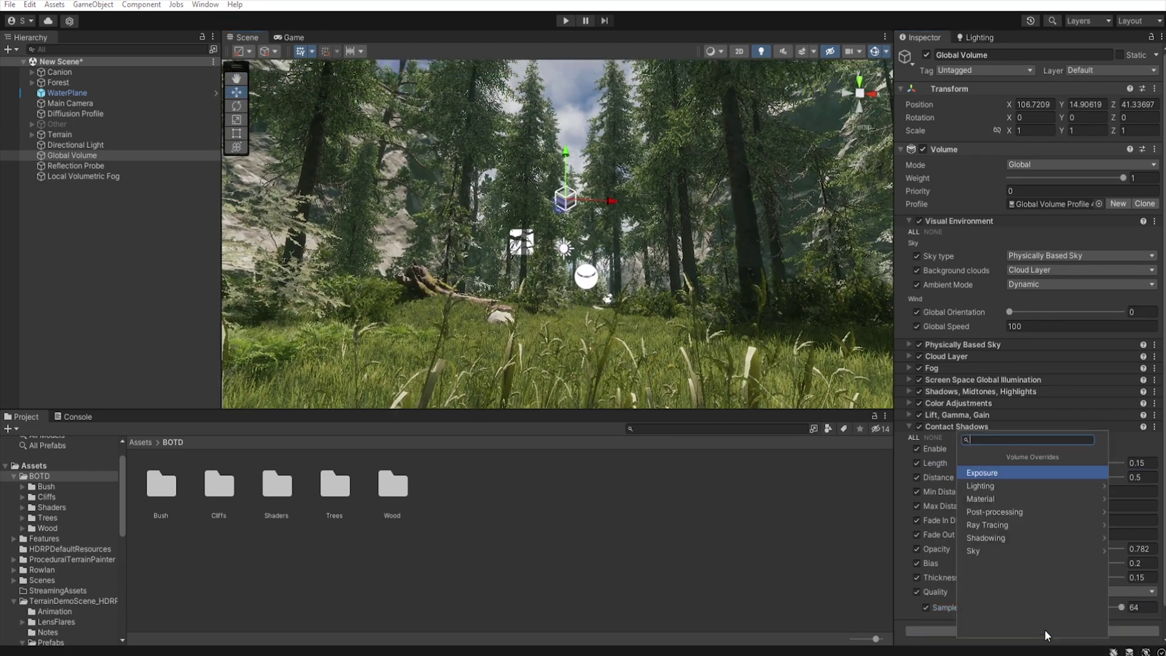
left_click(1022, 539)
left_click(1005, 475)
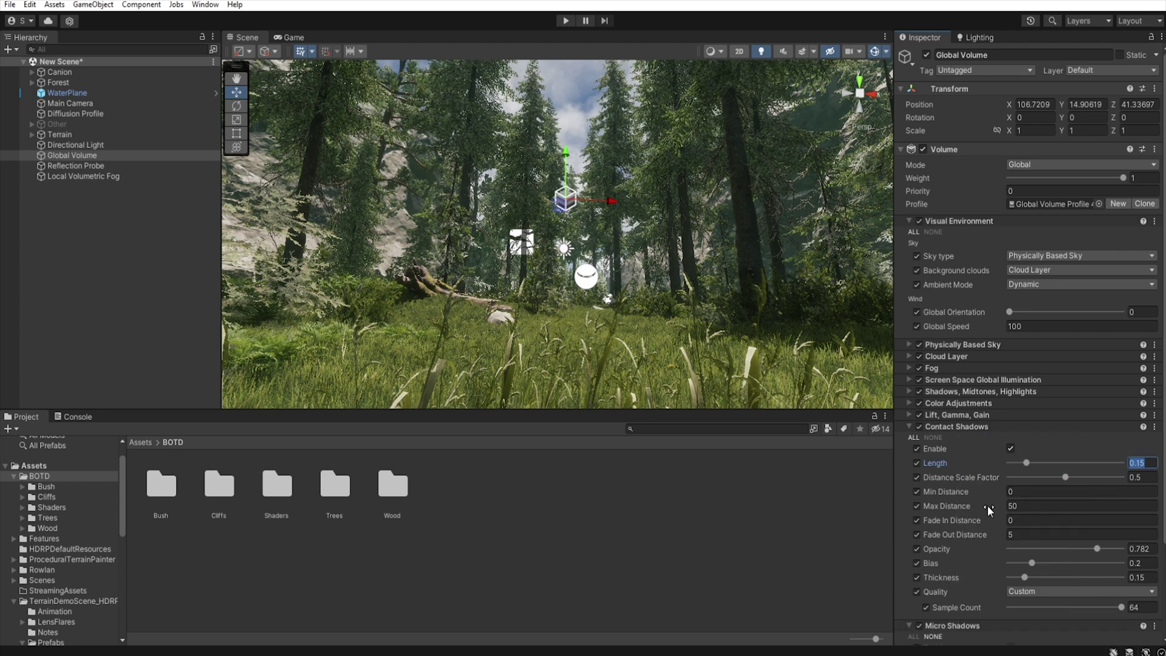
scroll(978, 505, "down", 3)
left_click(913, 524)
left_click(1010, 536)
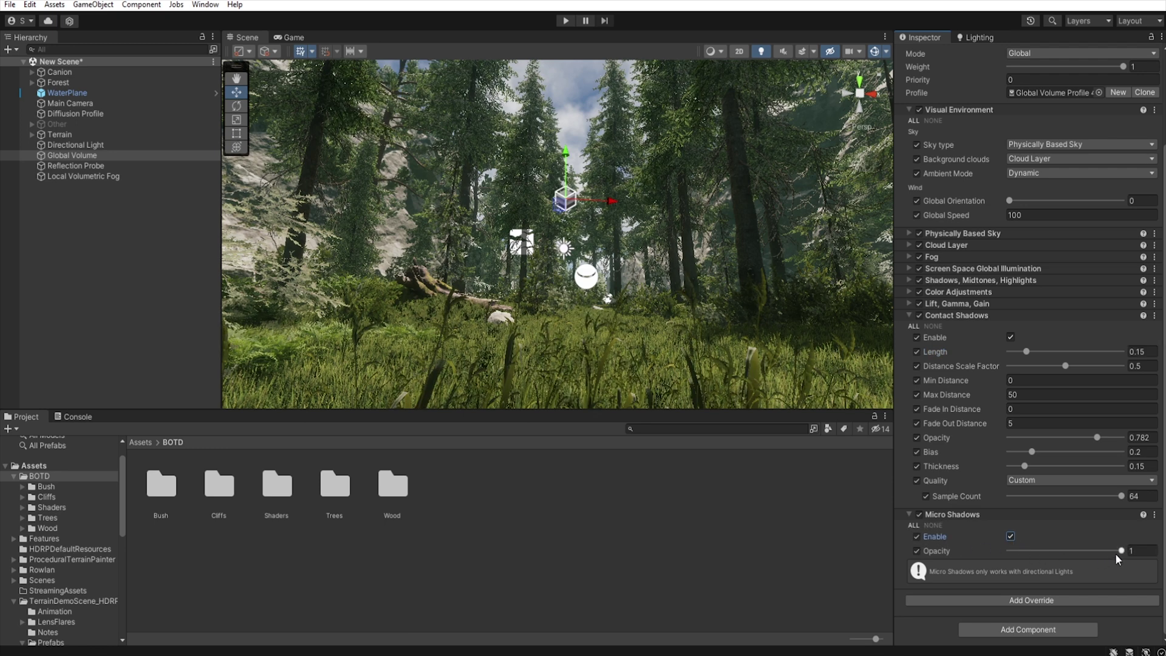
left_click_drag(1120, 551, 1090, 551)
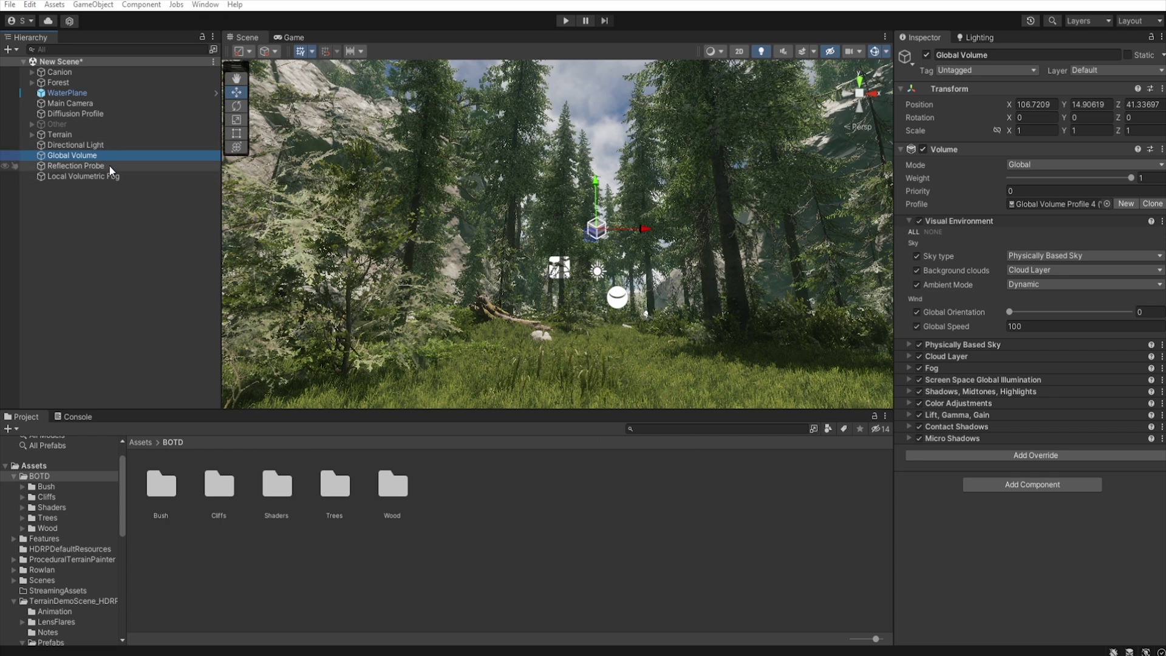
Step: Readjust the Directional Light's shadow Dimmer to 0.928
left_click(105, 144)
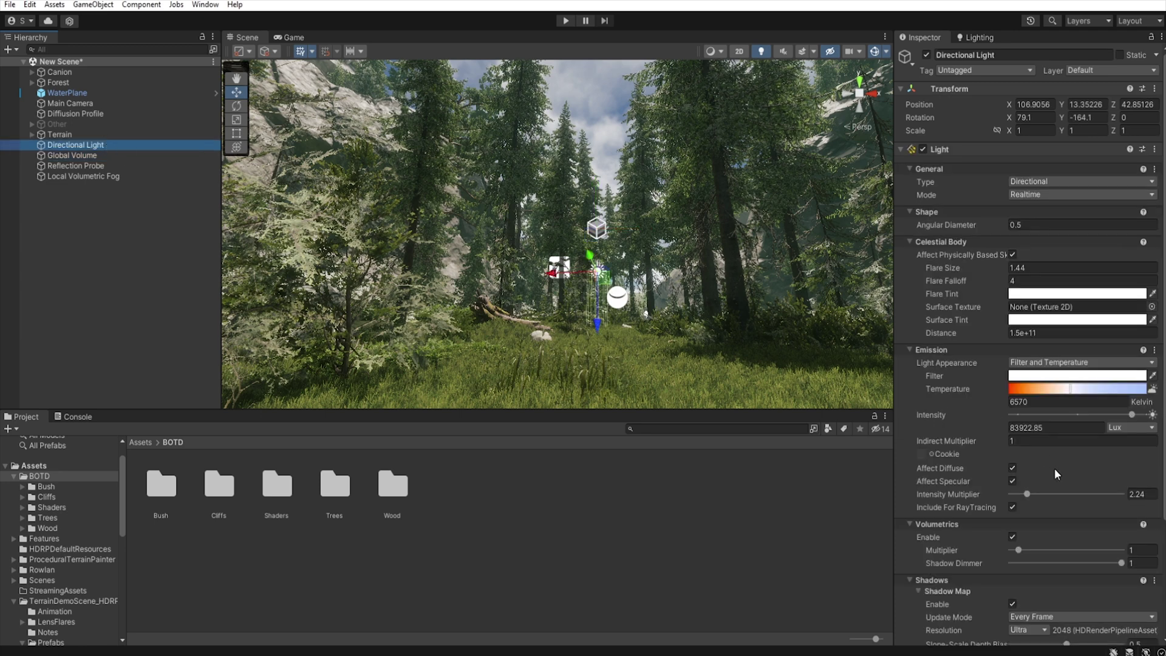
scroll(1025, 501, "down", 5)
left_click_drag(1121, 530, 1111, 531)
Step: Set the Global Volume's Color Adjustments Contrast to -19 and enable Saturation at -10
left_click(98, 158)
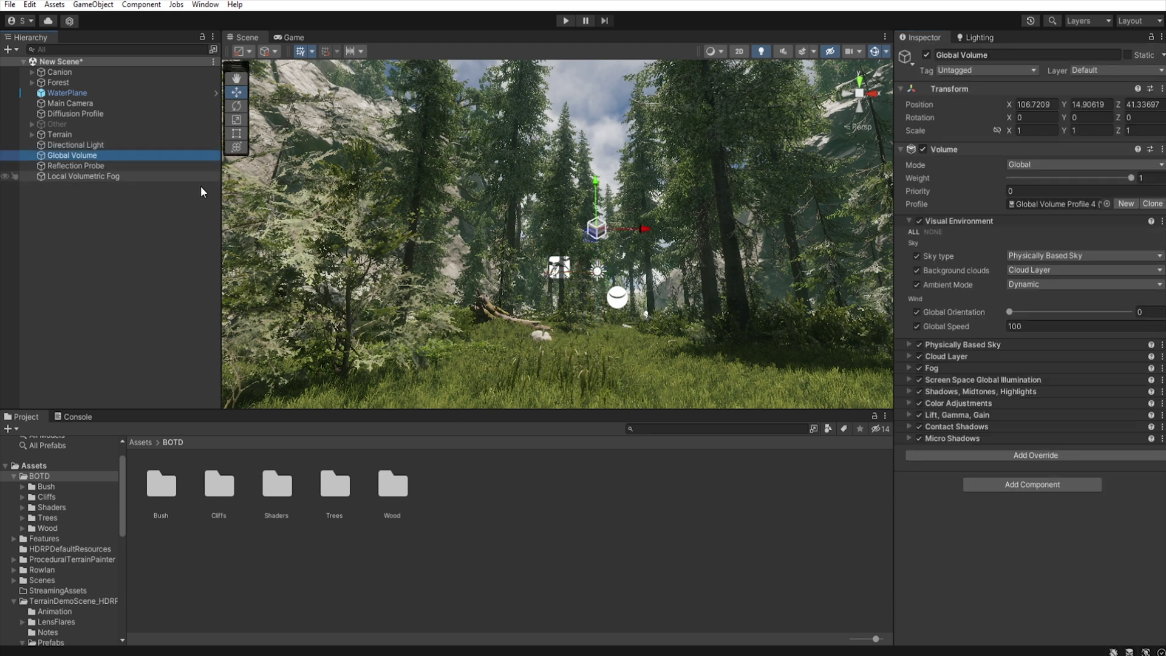
left_click(908, 403)
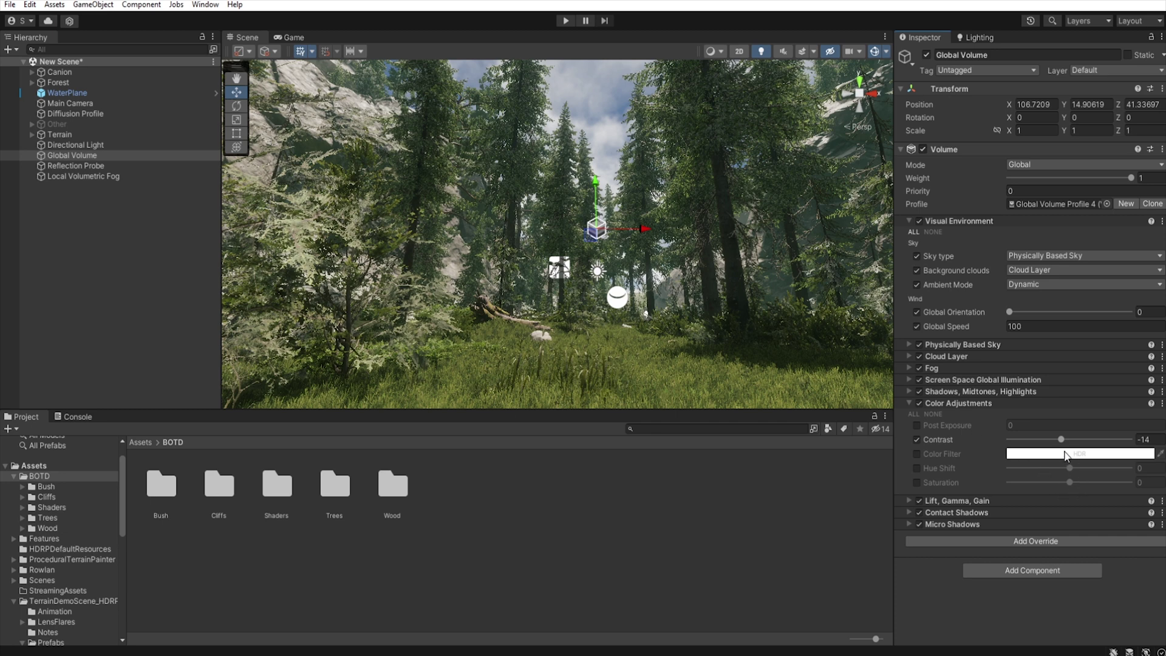
mouse_move(1061, 440)
left_mouse_down()
mouse_move(1073, 440)
mouse_move(1058, 440)
left_mouse_up()
left_click(917, 483)
left_click_drag(1068, 483, 1061, 483)
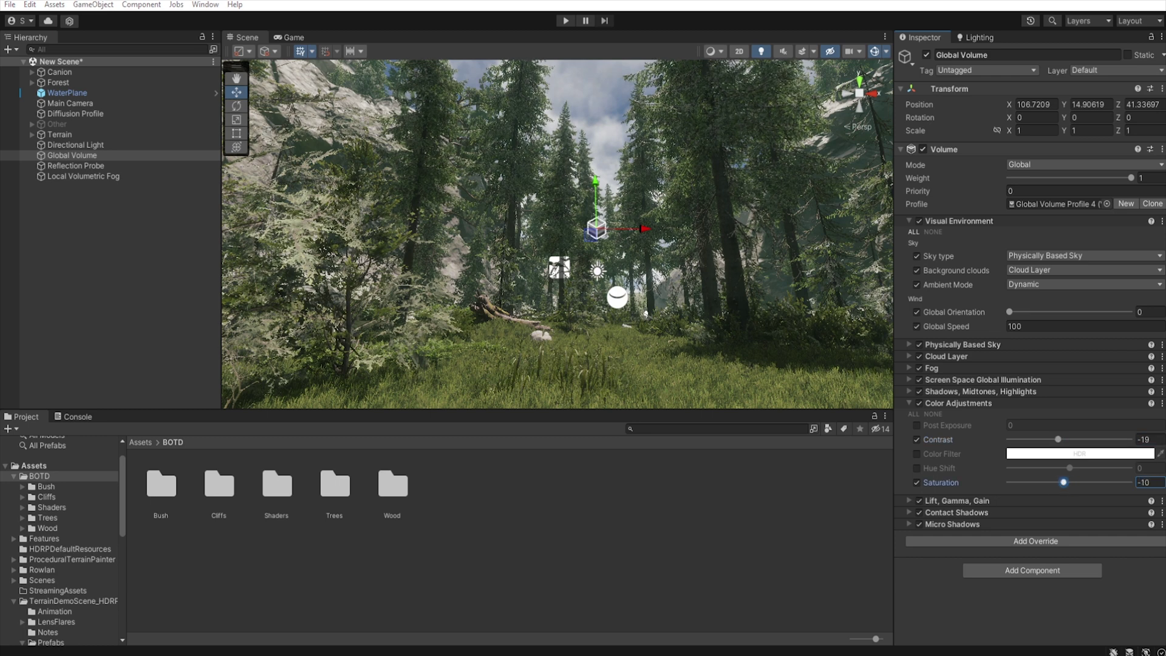